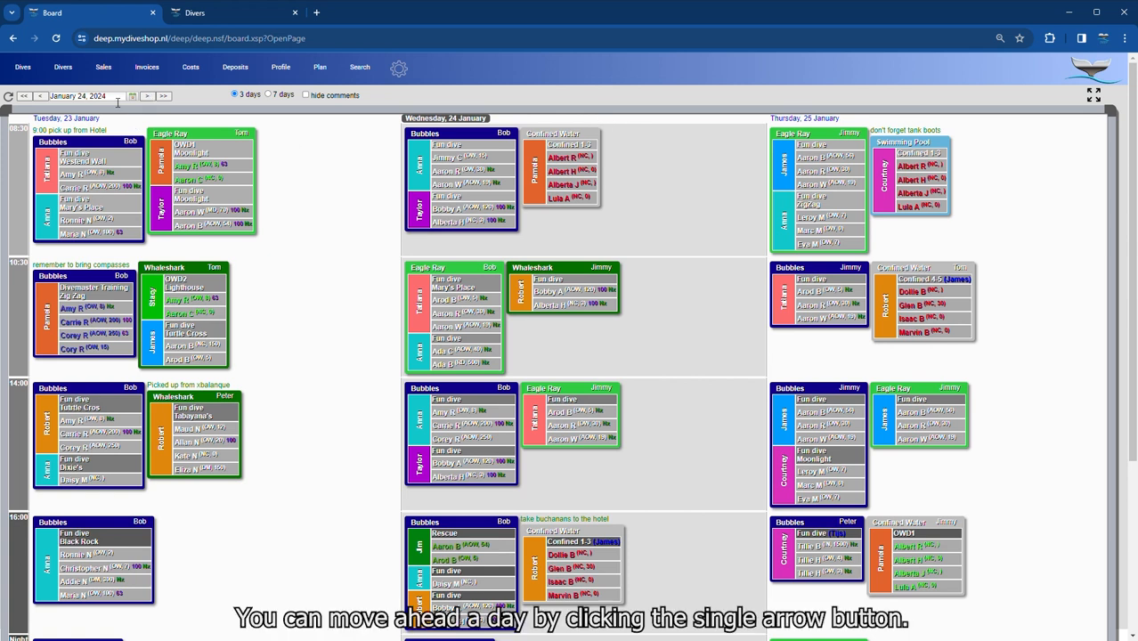
- Page the dive board ahead four days to Monday 29, then back to Tuesday 23 January
click(147, 96)
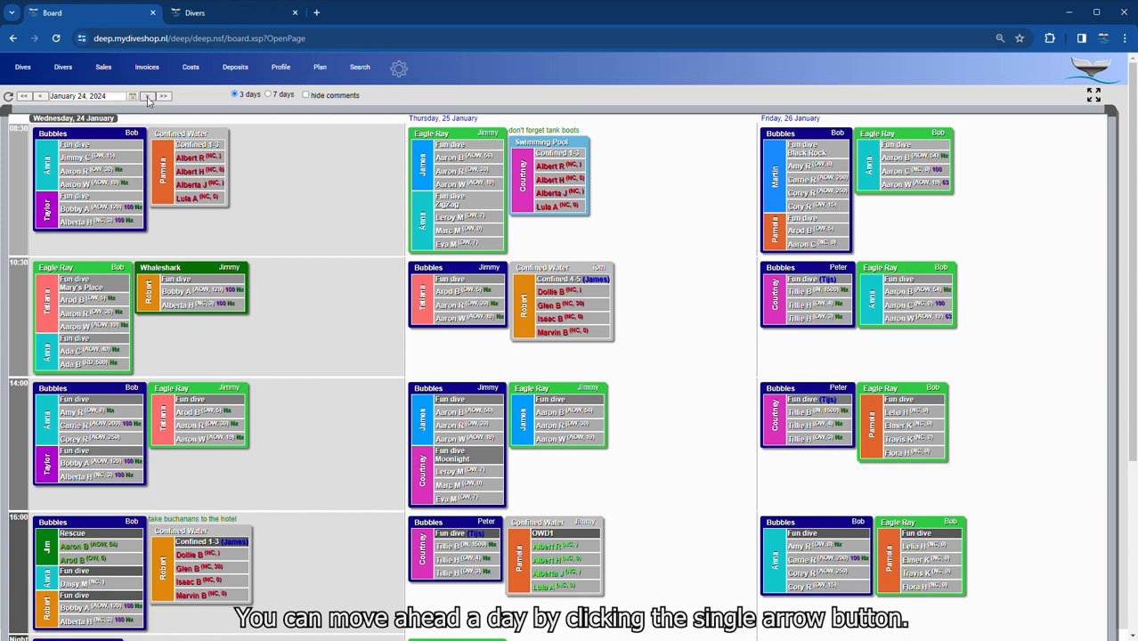
click(148, 96)
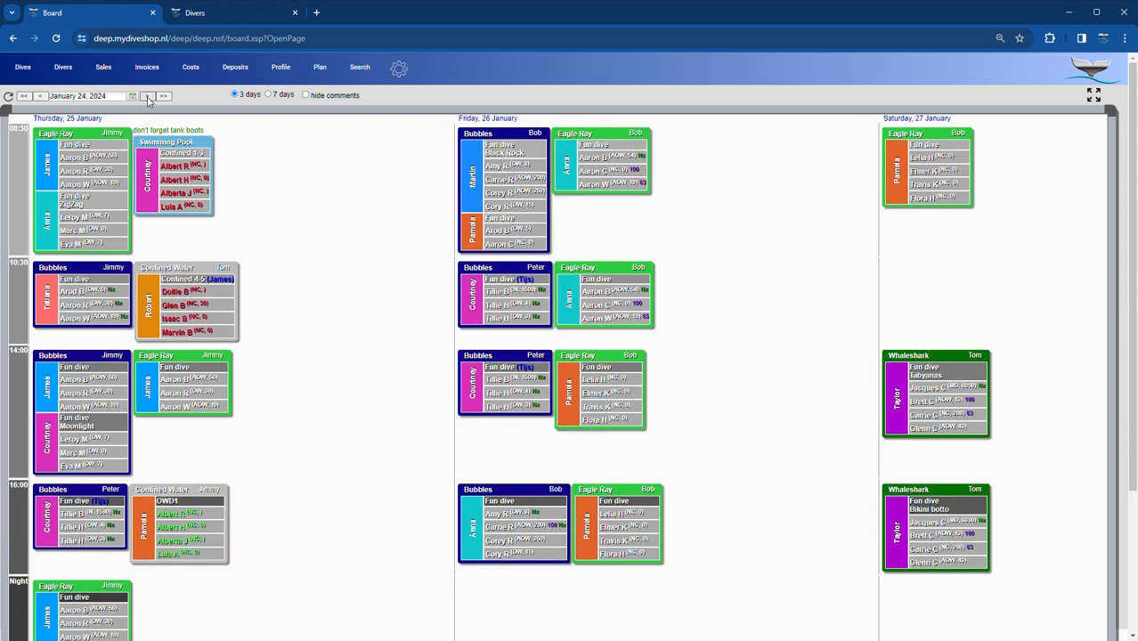
click(147, 96)
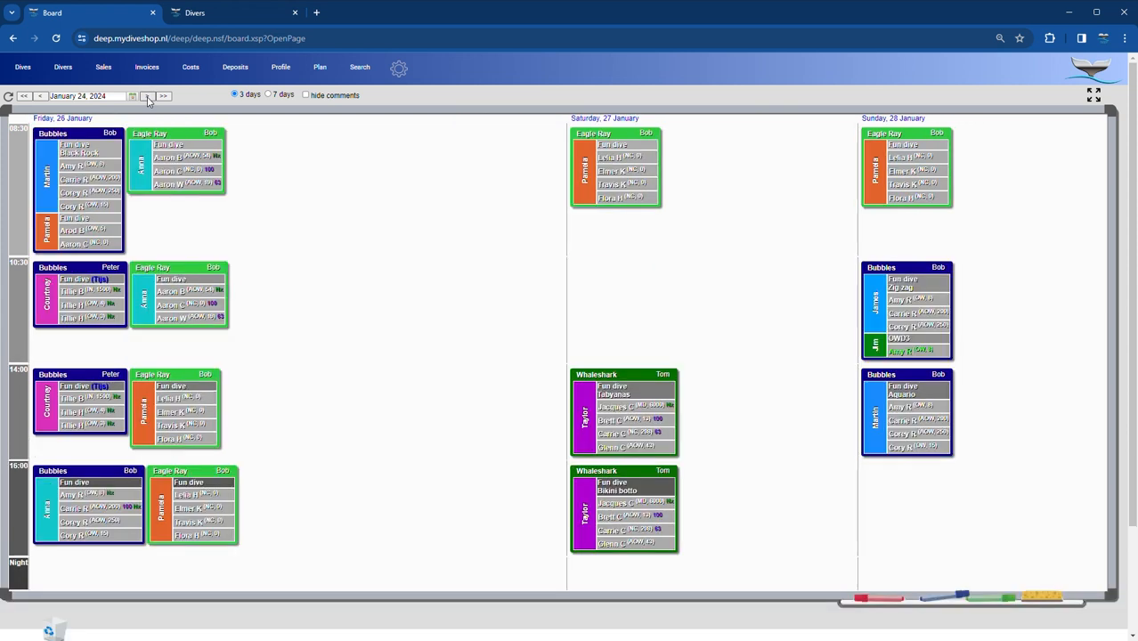
click(148, 96)
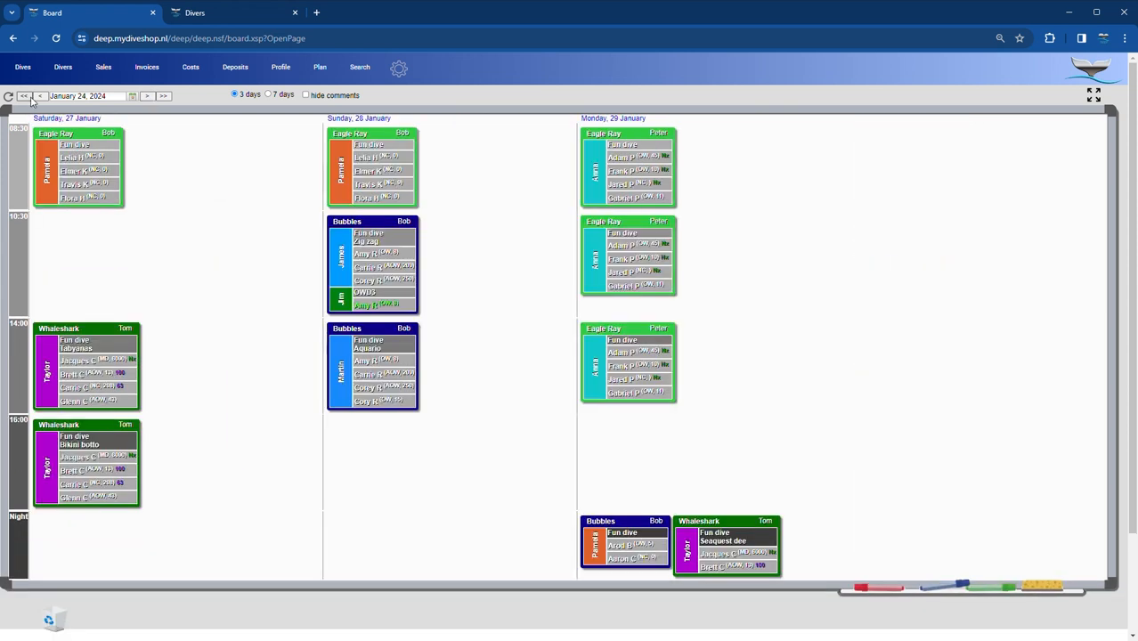
click(25, 96)
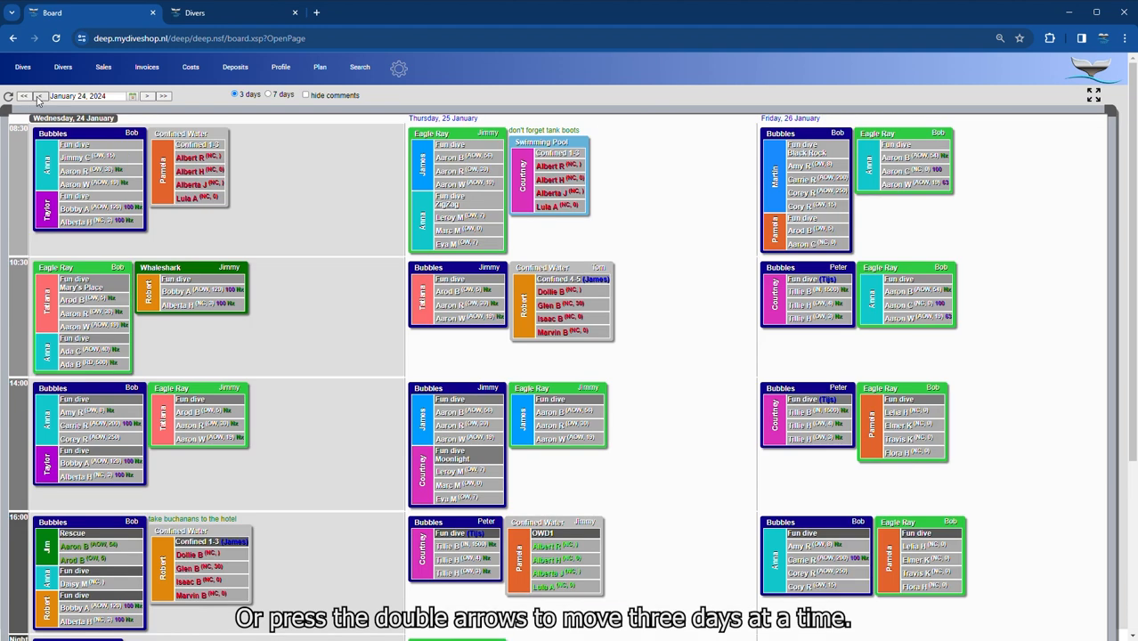
click(40, 96)
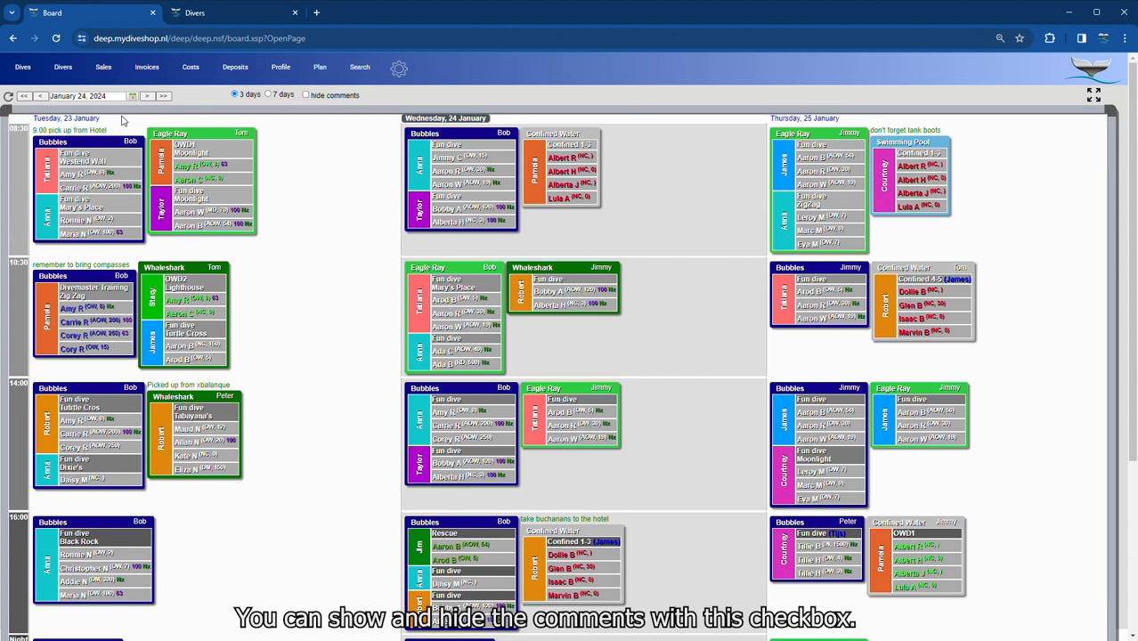
- Show comments again, review the 14:00 Bubbles divers' visited sites, and switch to a 7-day view
click(305, 97)
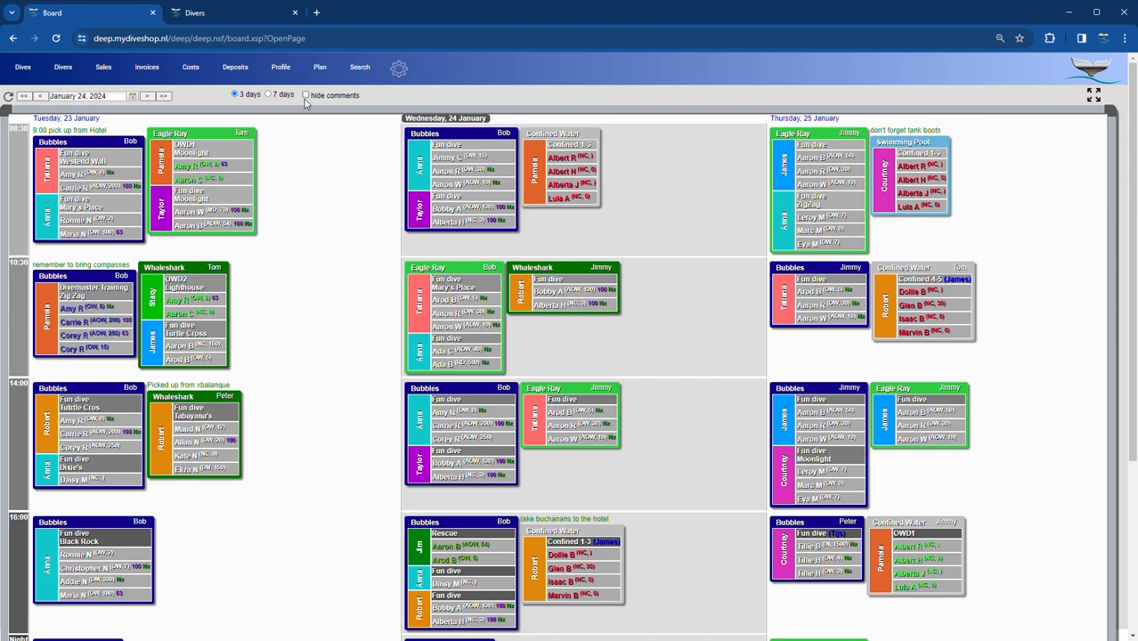
click(470, 399)
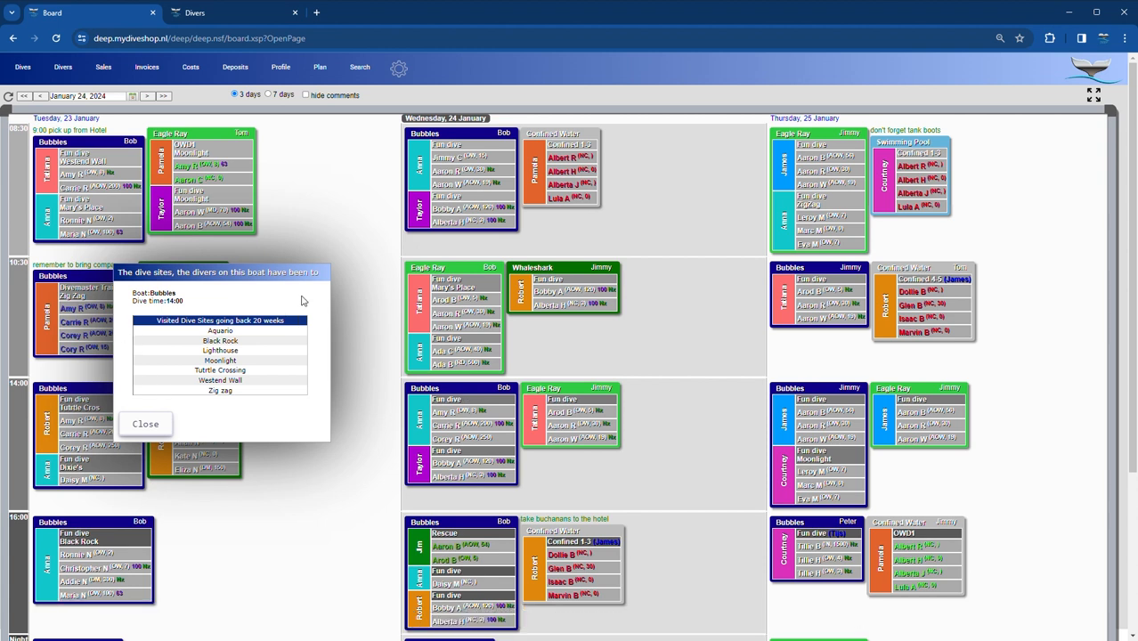
click(153, 426)
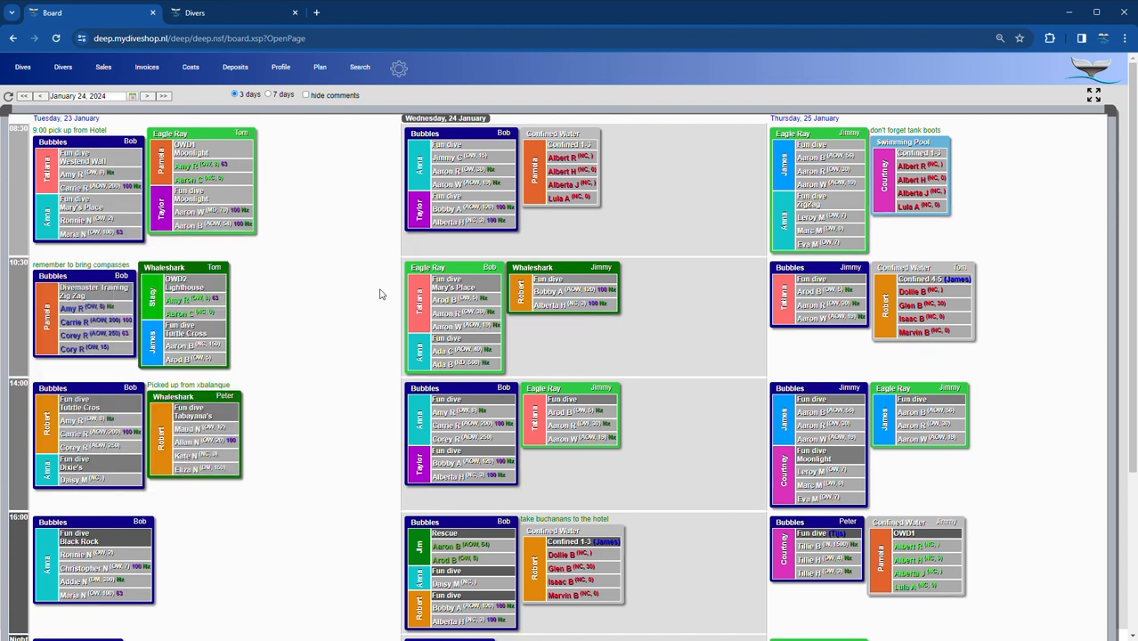
click(269, 95)
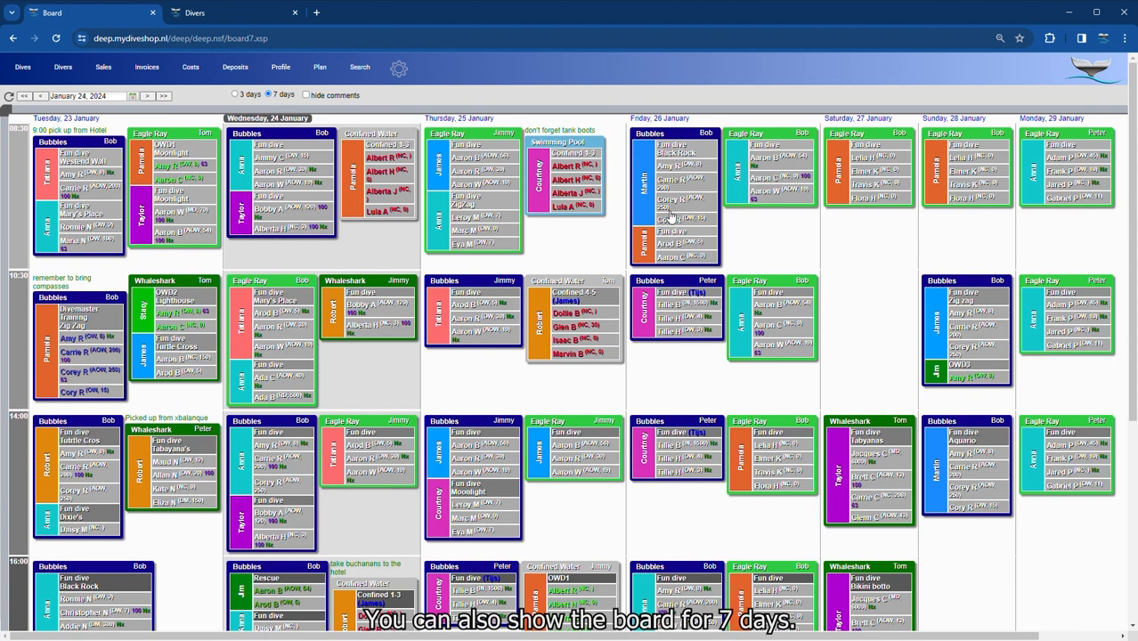
- View the whole week zoomed out in full screen, restore normal size, and open the Divers list
key(ctrl+minus)
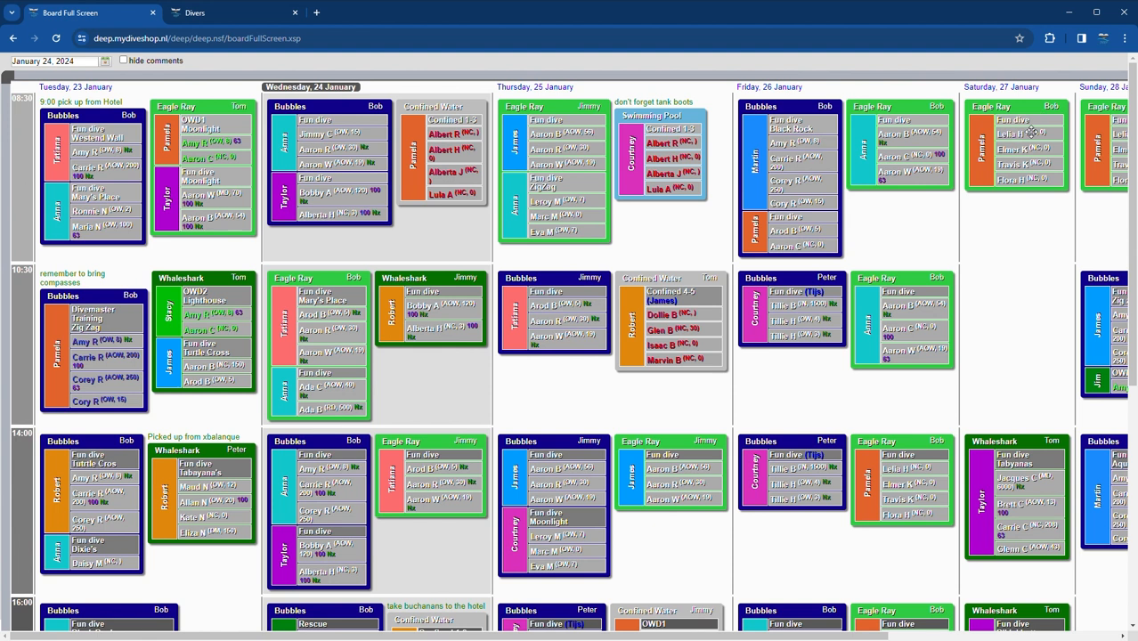
key(ctrl+minus)
key(ctrl+minus)
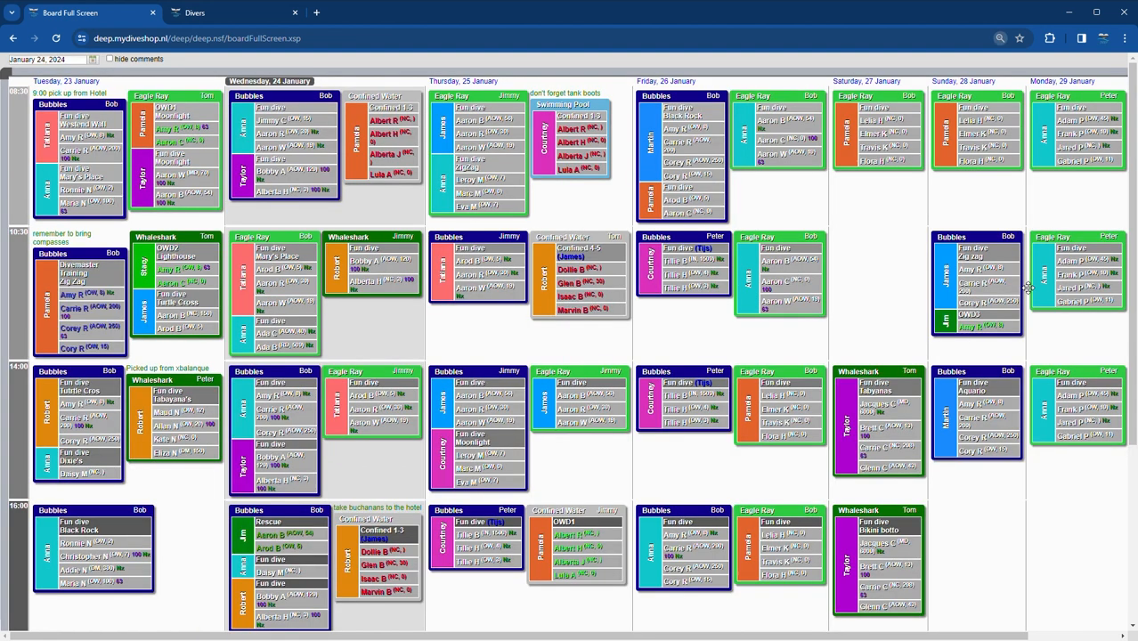
click(1097, 63)
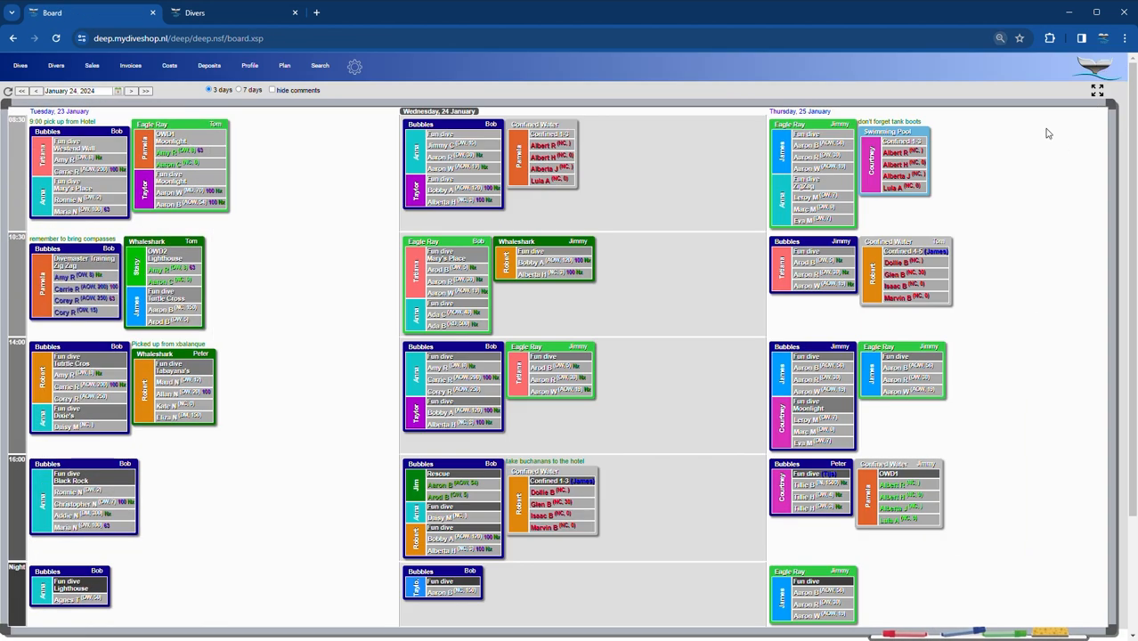
key(ctrl+plus)
key(ctrl+plus)
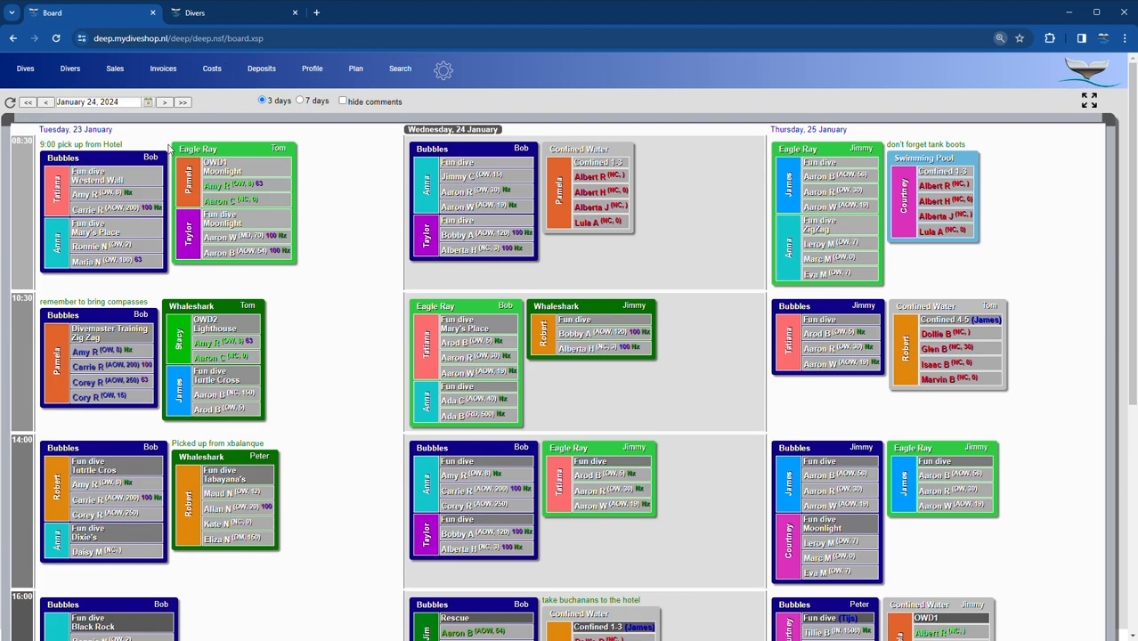
click(70, 69)
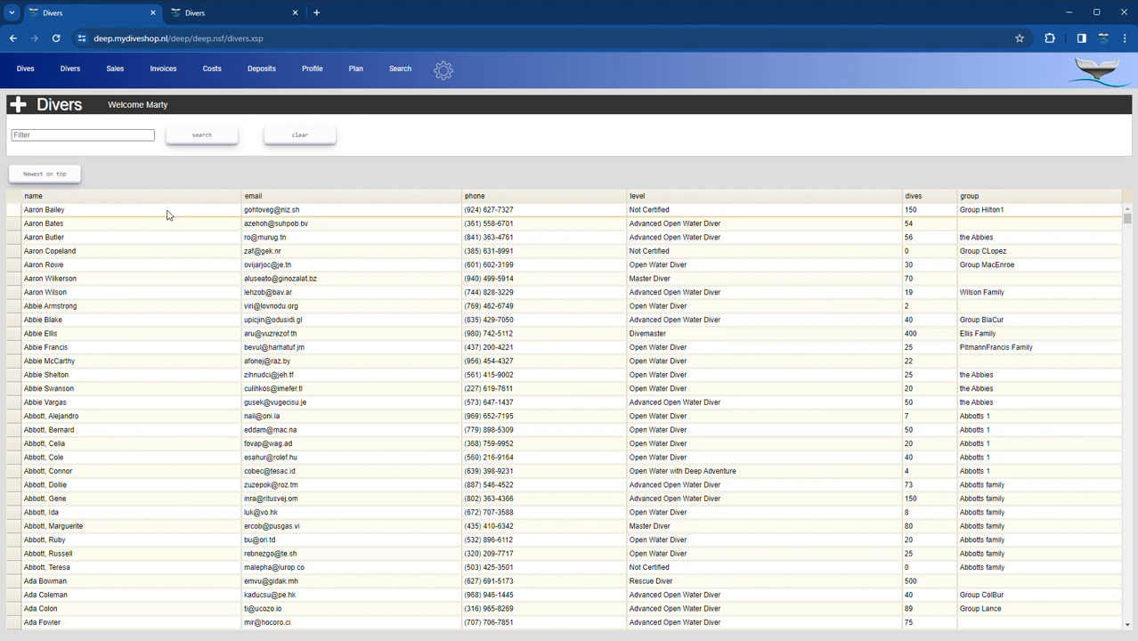
- Filter the divers list by the family surname and open the second matching diver's record
drag(1127, 220, 1126, 386)
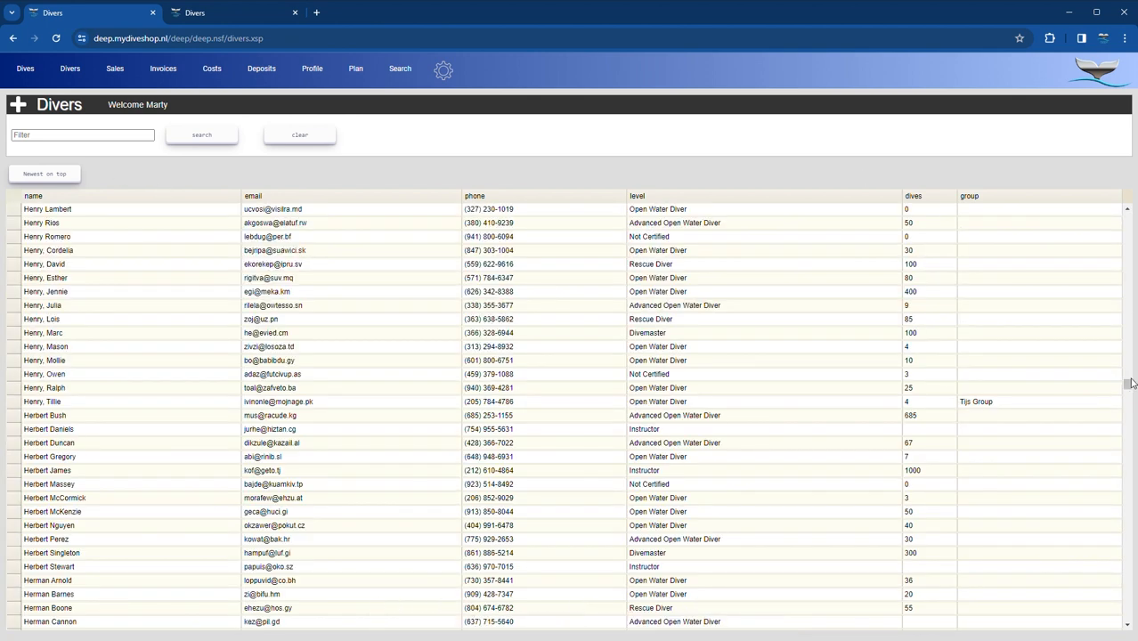
scroll(1111, 435, up, 4)
drag(1129, 387, 1127, 507)
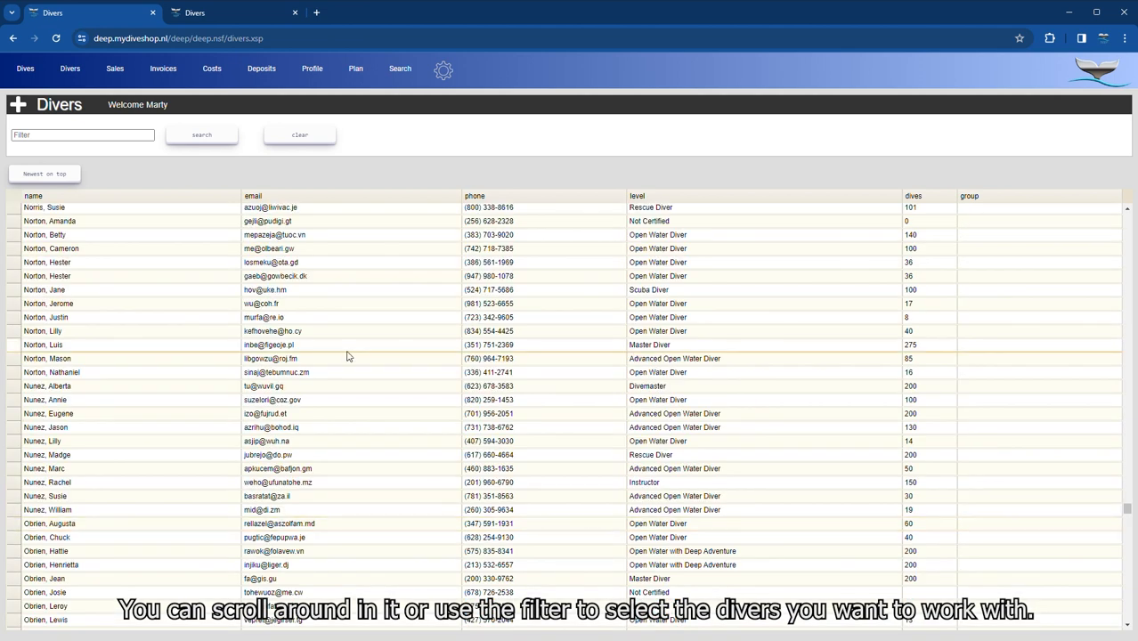
click(116, 143)
text(jones)
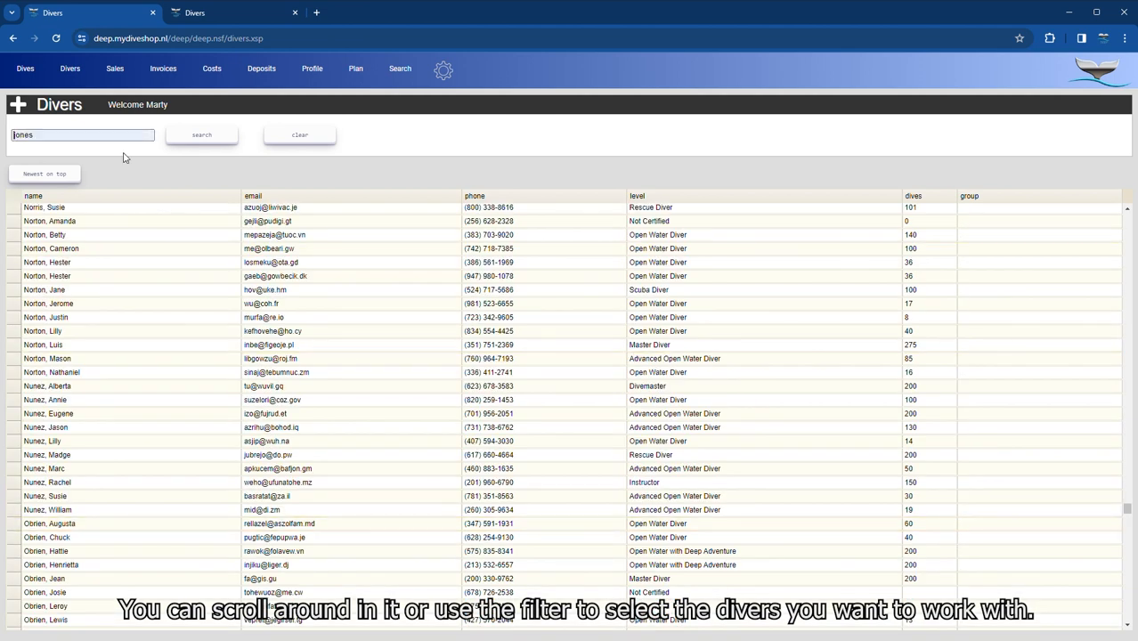
click(194, 138)
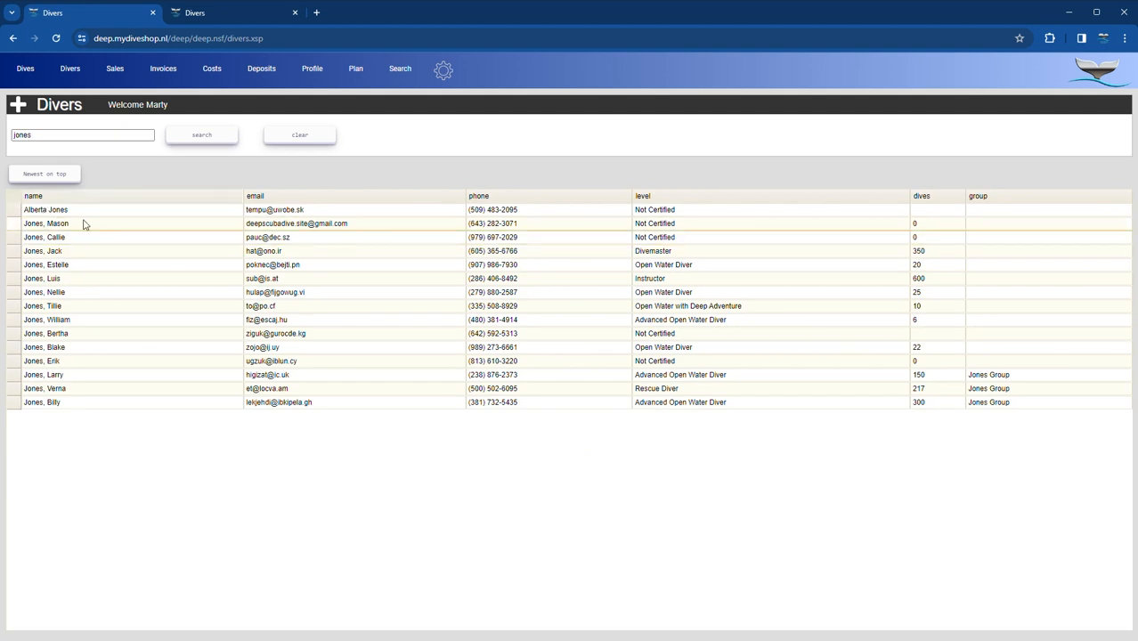
click(83, 223)
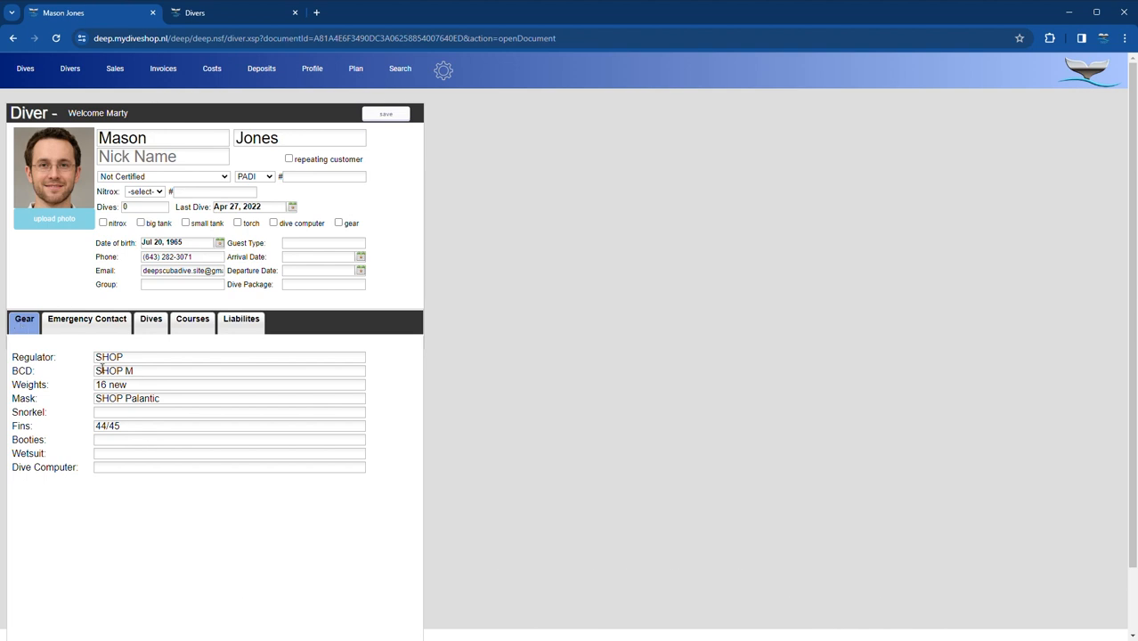
- Browse the diver's emergency contact, past dives, completed courses and liabilities sections
click(79, 326)
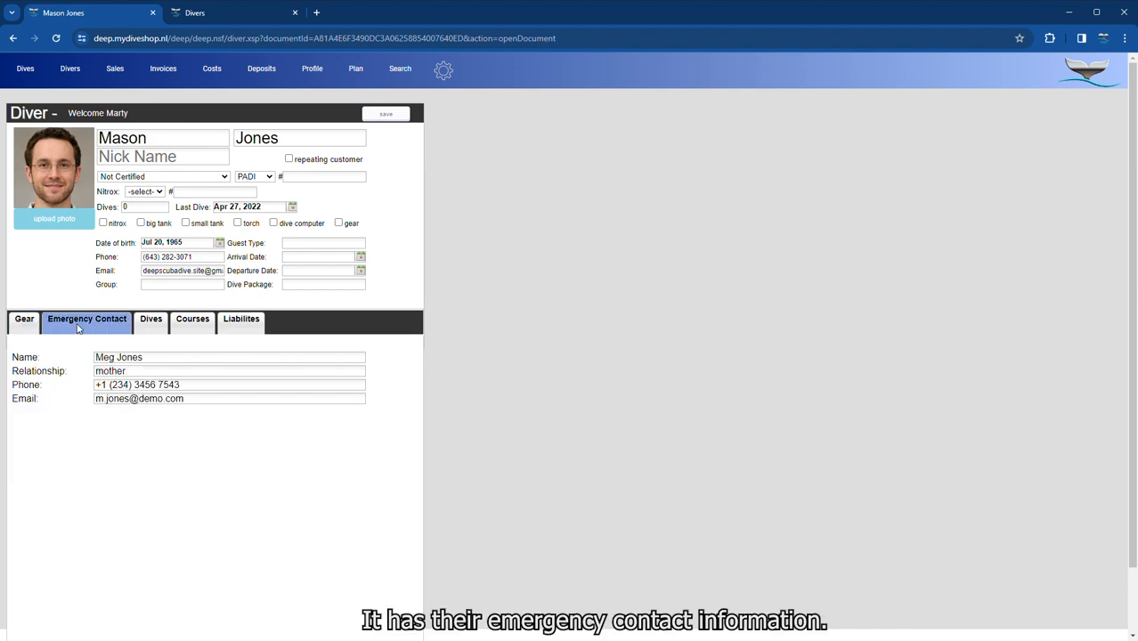
click(150, 326)
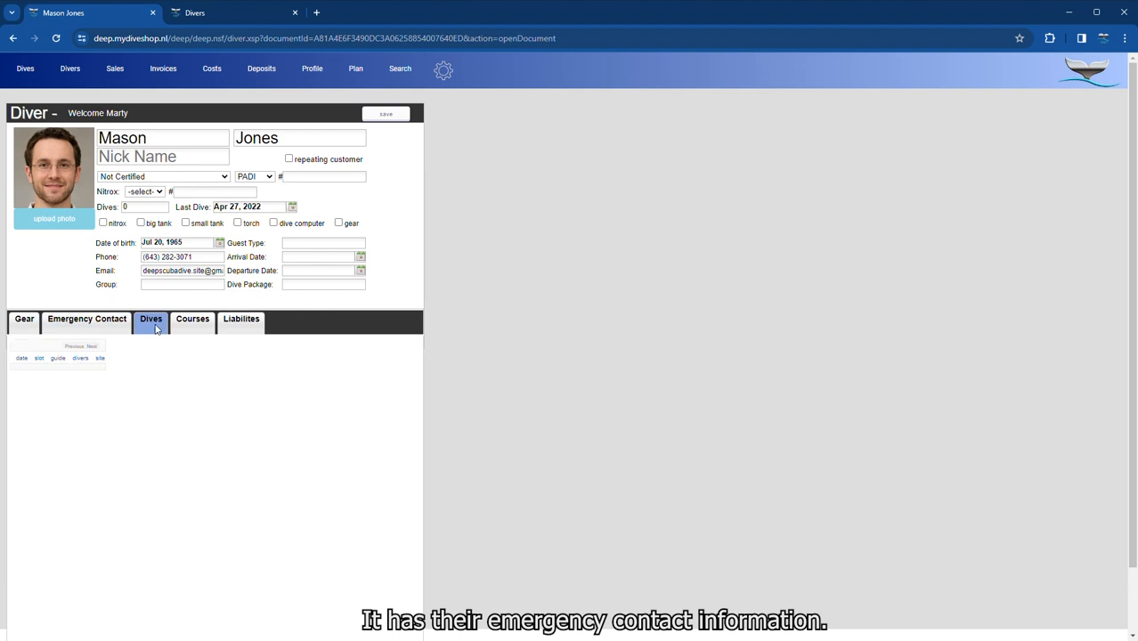
click(192, 328)
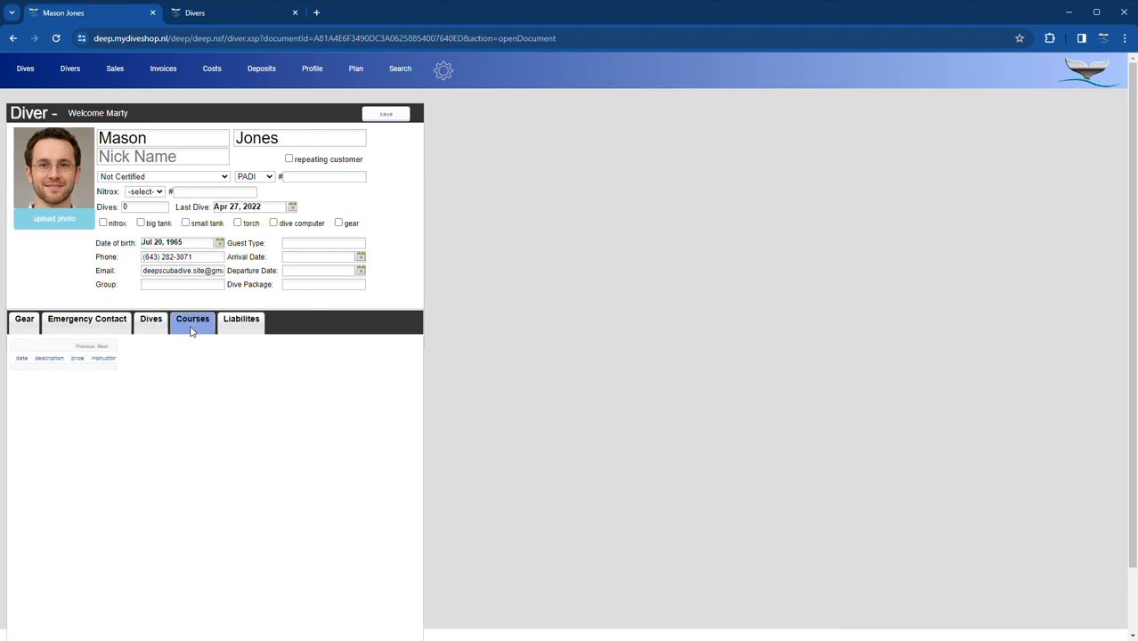
click(237, 326)
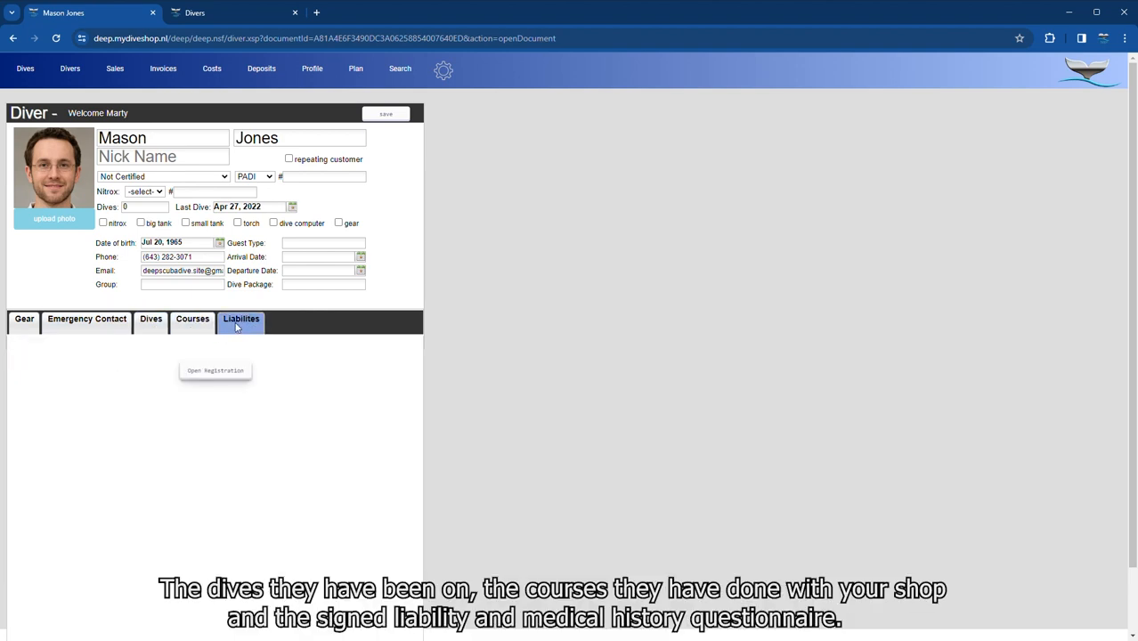
- Read the signed liability release form to the bottom, then go back to the diver's record
click(212, 377)
scroll(400, 356, down, 10)
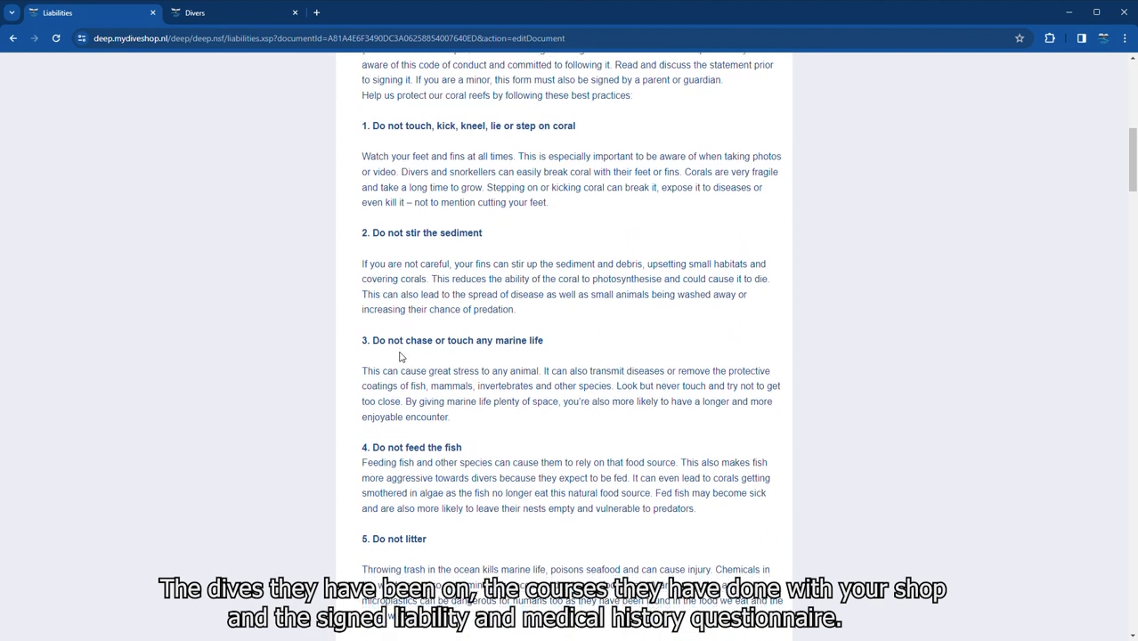
scroll(400, 356, down, 15)
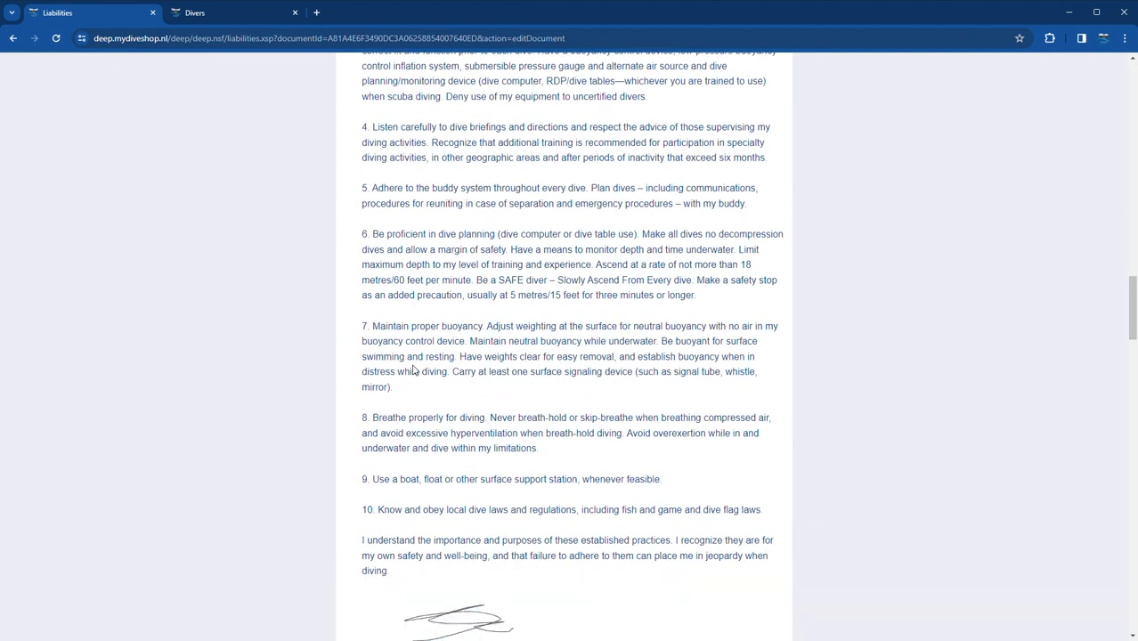
scroll(413, 370, down, 15)
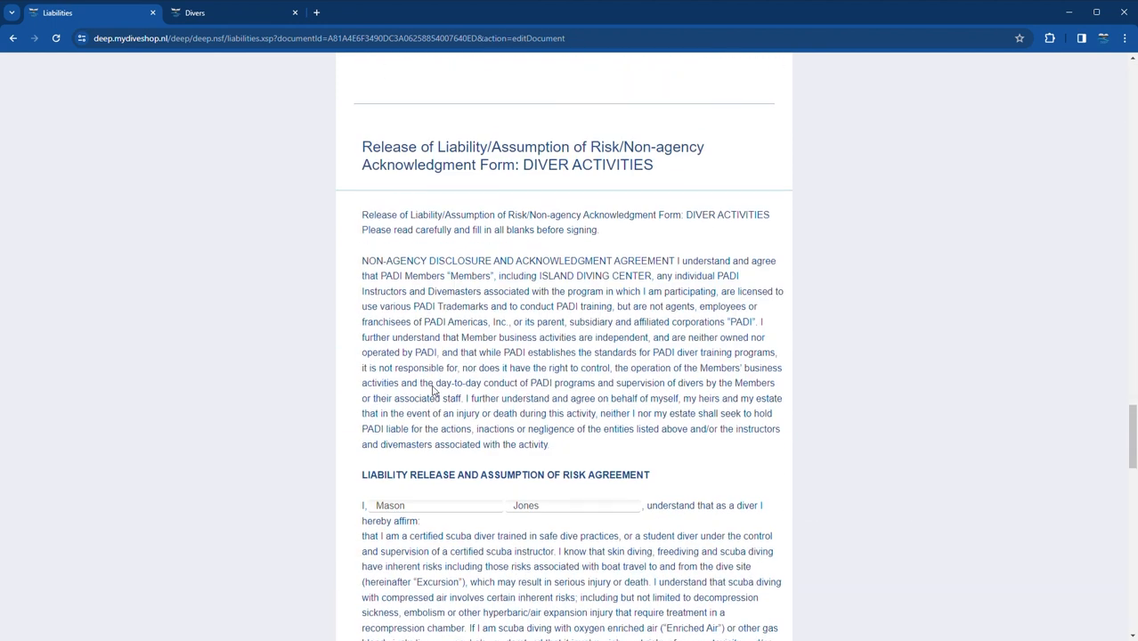
scroll(434, 390, down, 10)
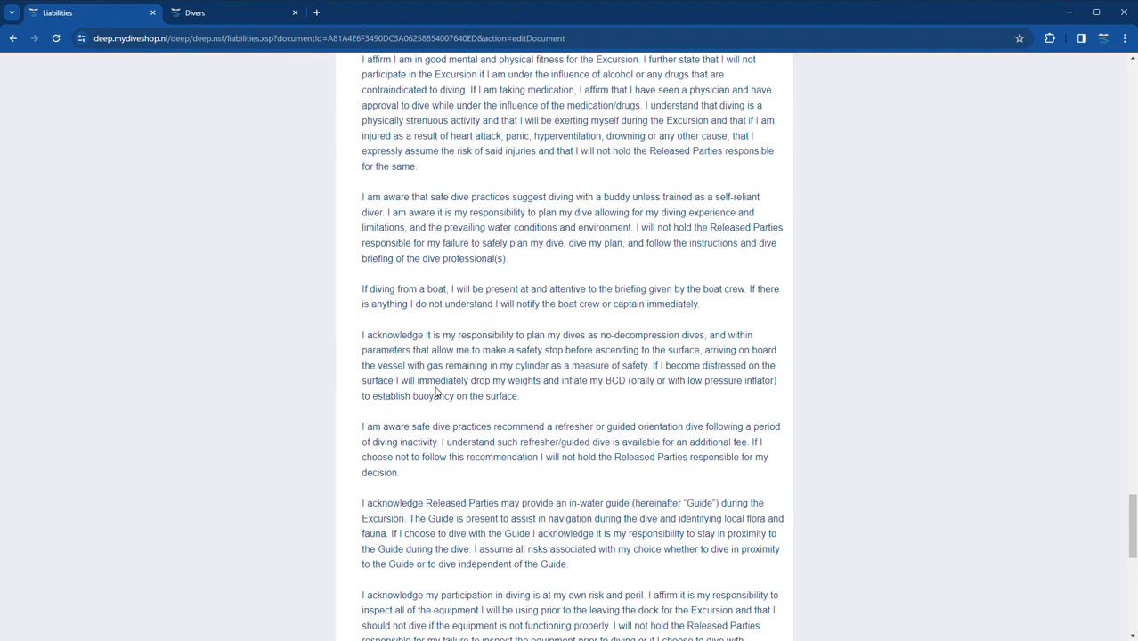
scroll(436, 392, down, 10)
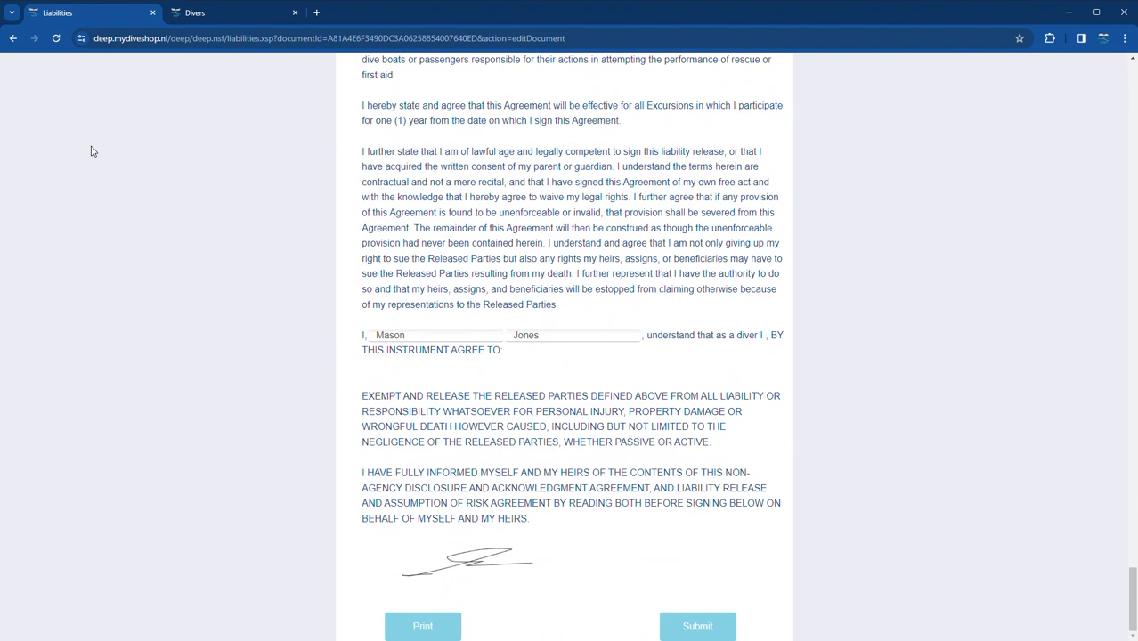
click(14, 39)
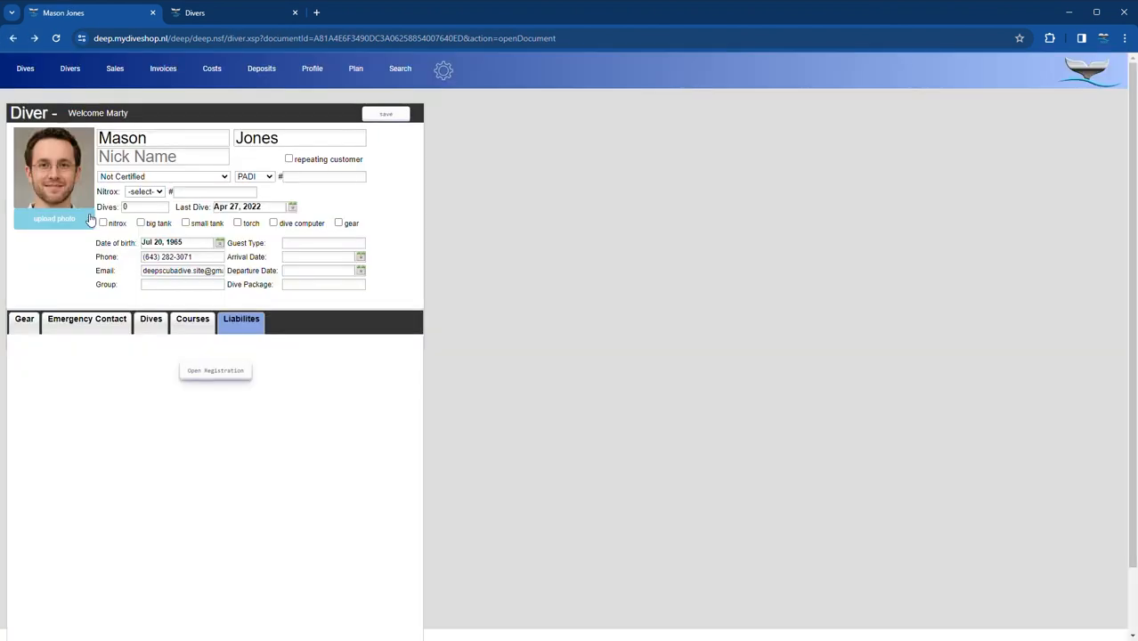
- Assign the three selected family divers to a new family group and filter the list by it
click(13, 38)
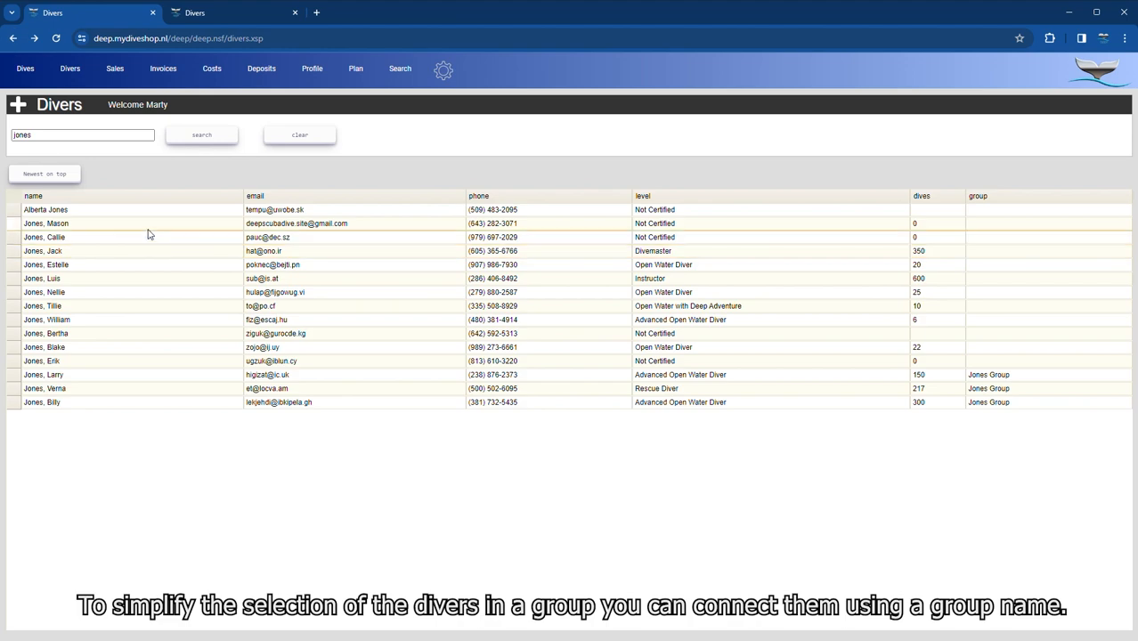
click(147, 212)
ctrl+click(133, 224)
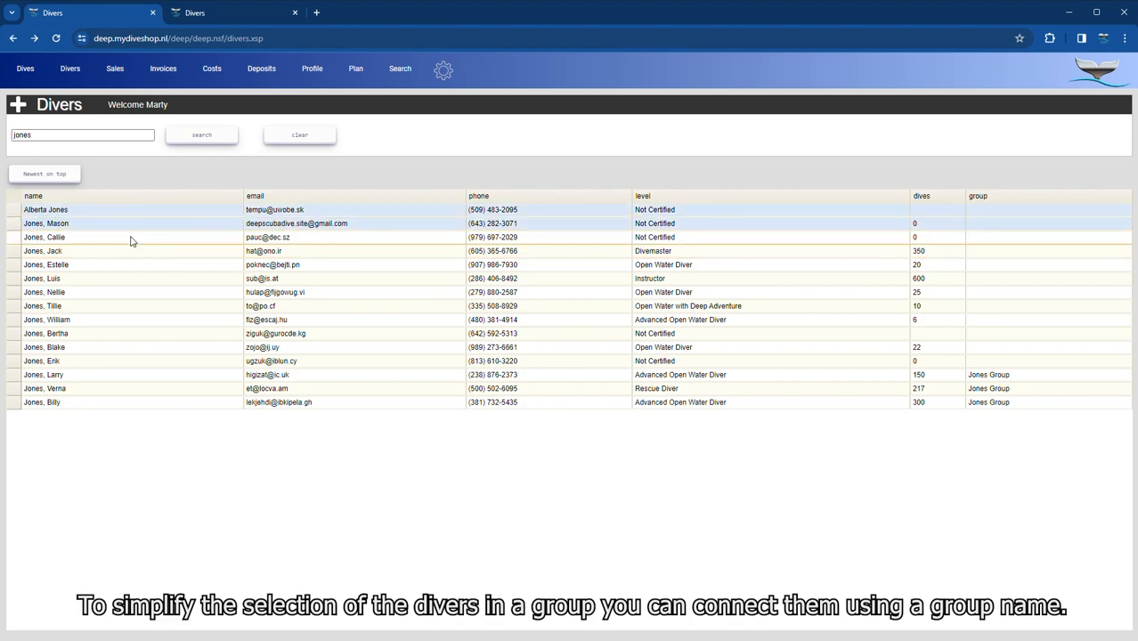
ctrl+click(131, 241)
right_click(128, 216)
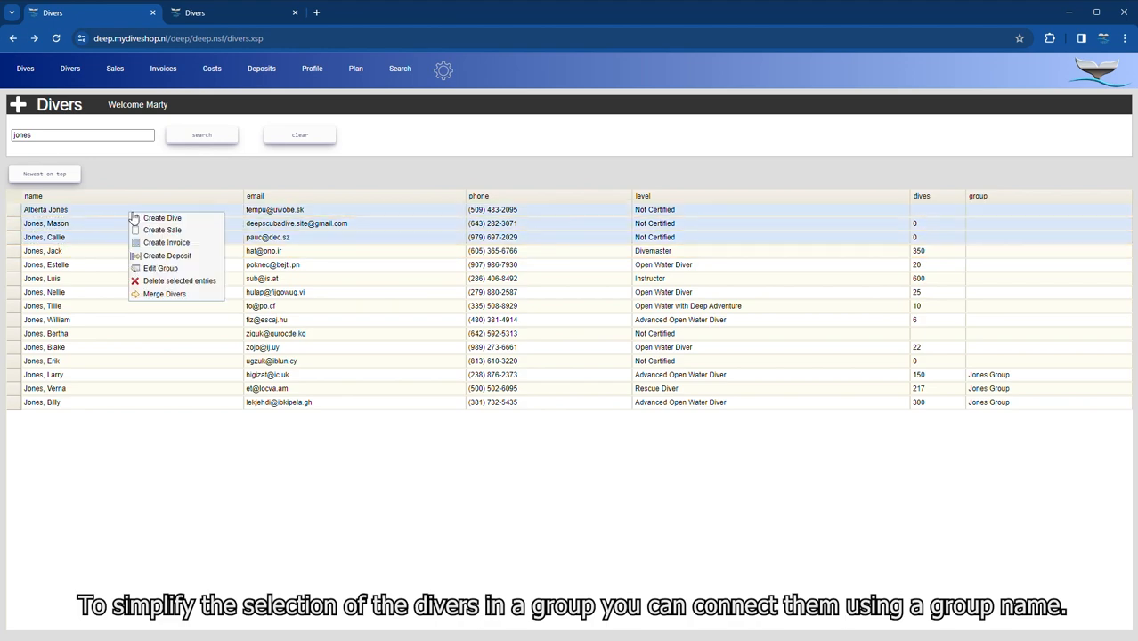
click(165, 272)
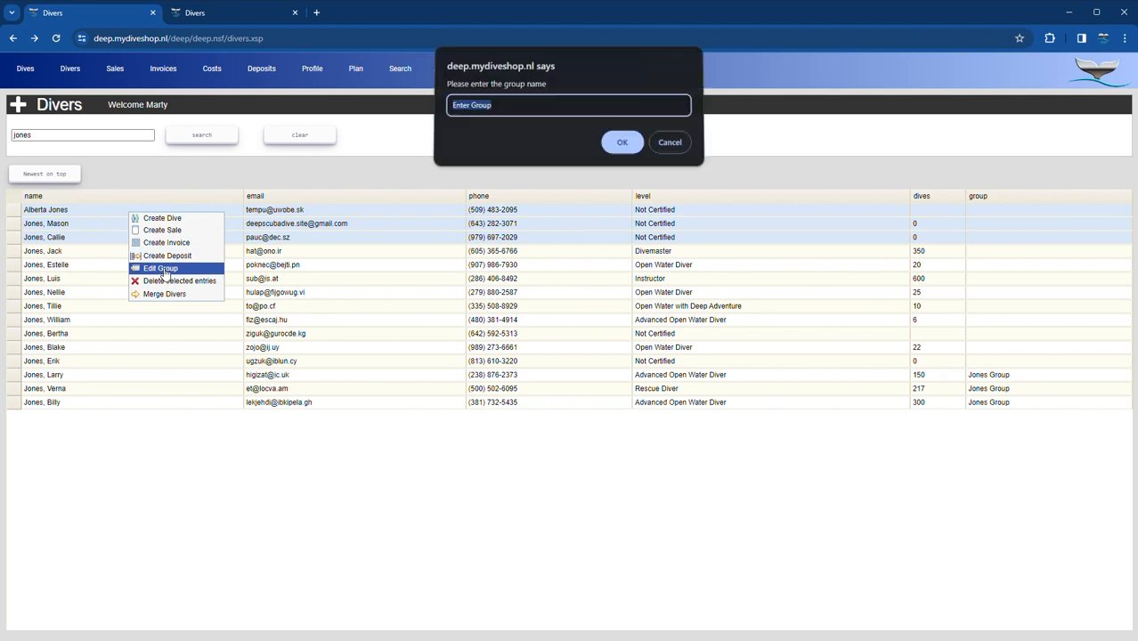
text(jones family)
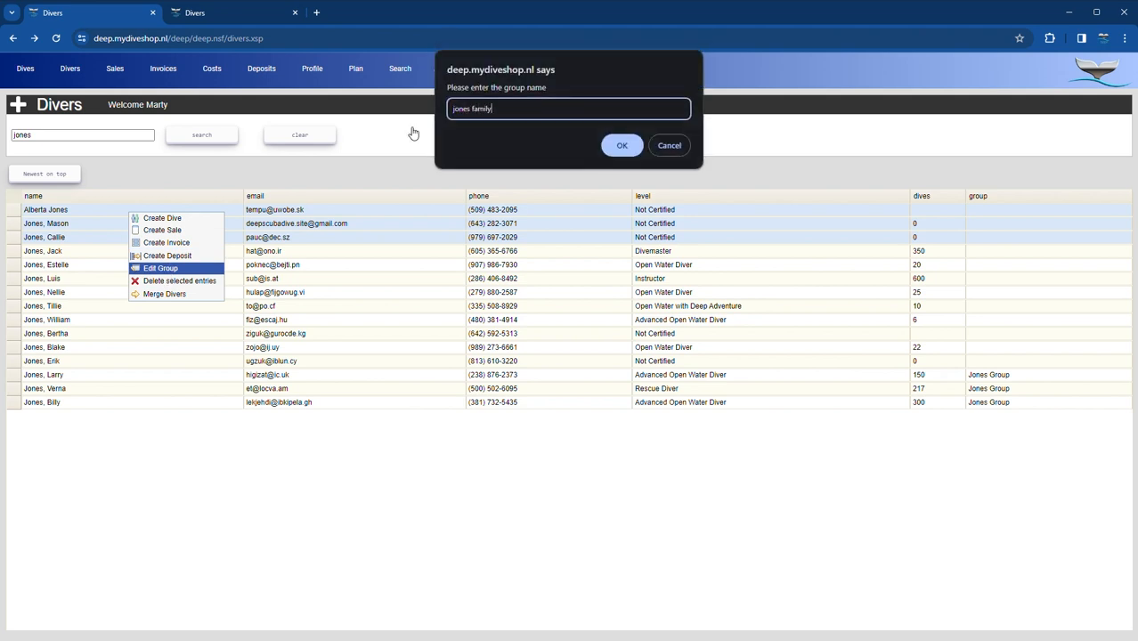
click(608, 148)
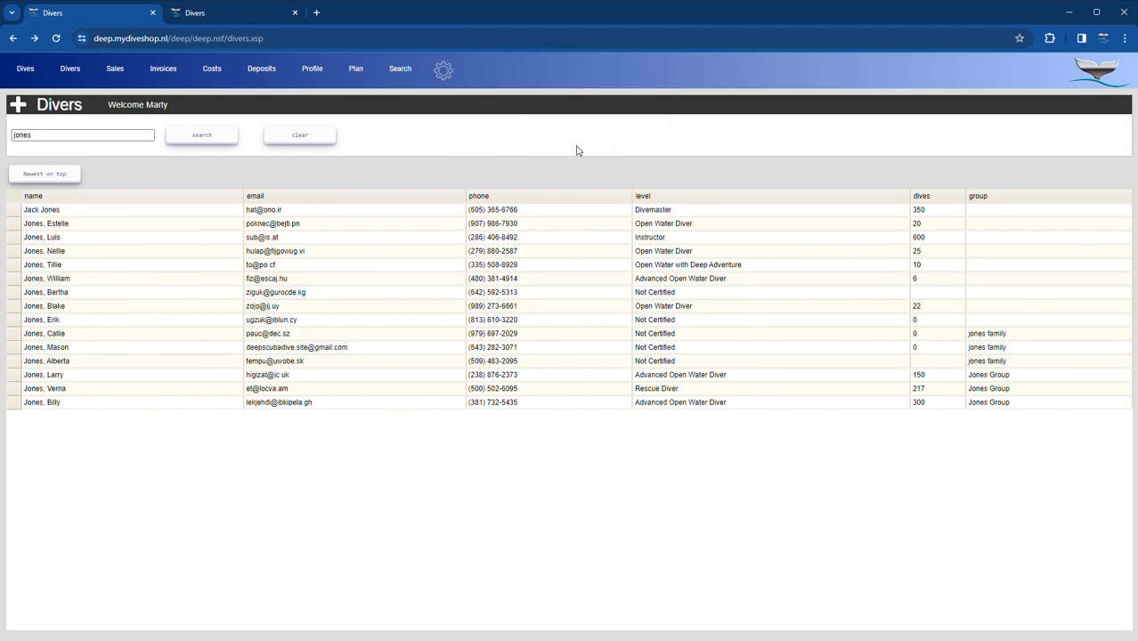
click(60, 140)
click(195, 139)
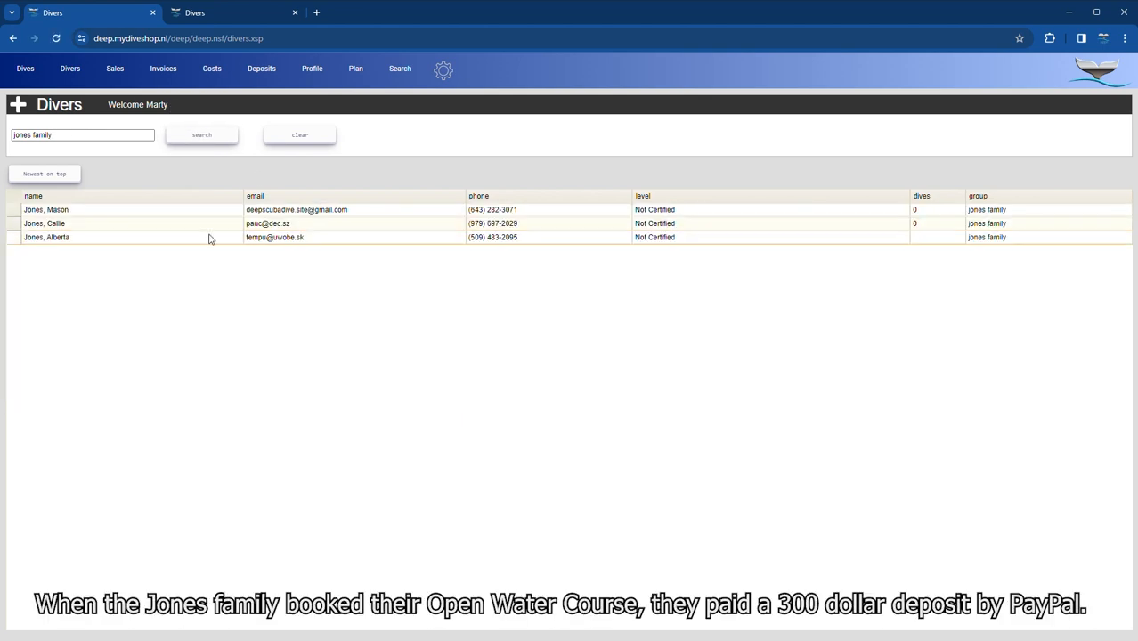
- Record a $300 PayPal deposit 'deposit for open water course x 3' for the first family member
right_click(108, 217)
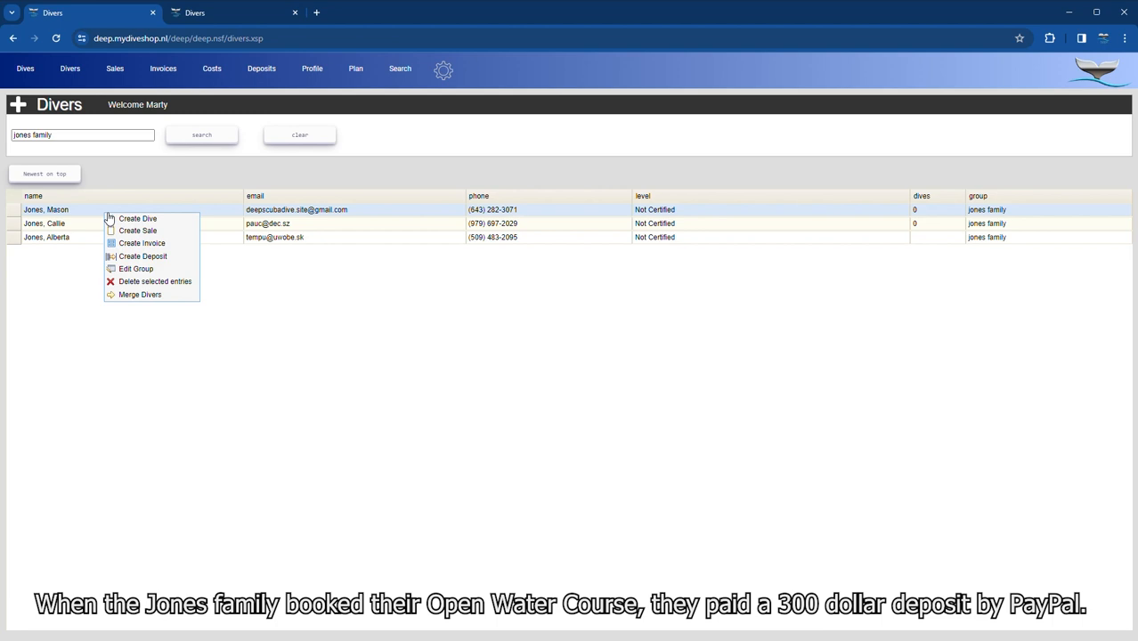
click(147, 259)
click(116, 242)
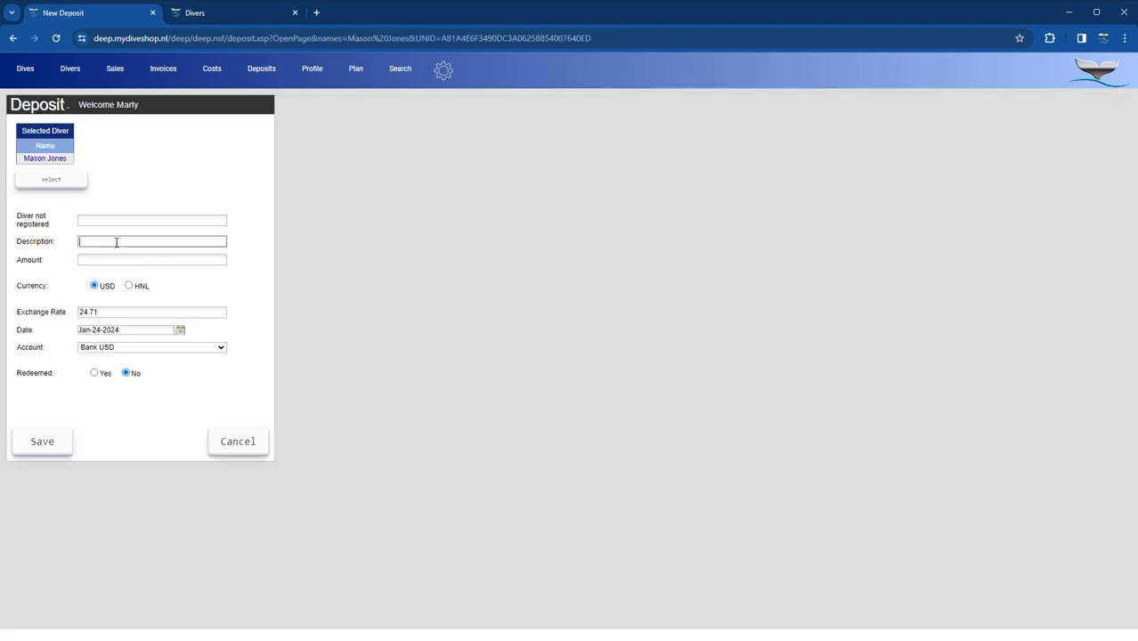
click(174, 264)
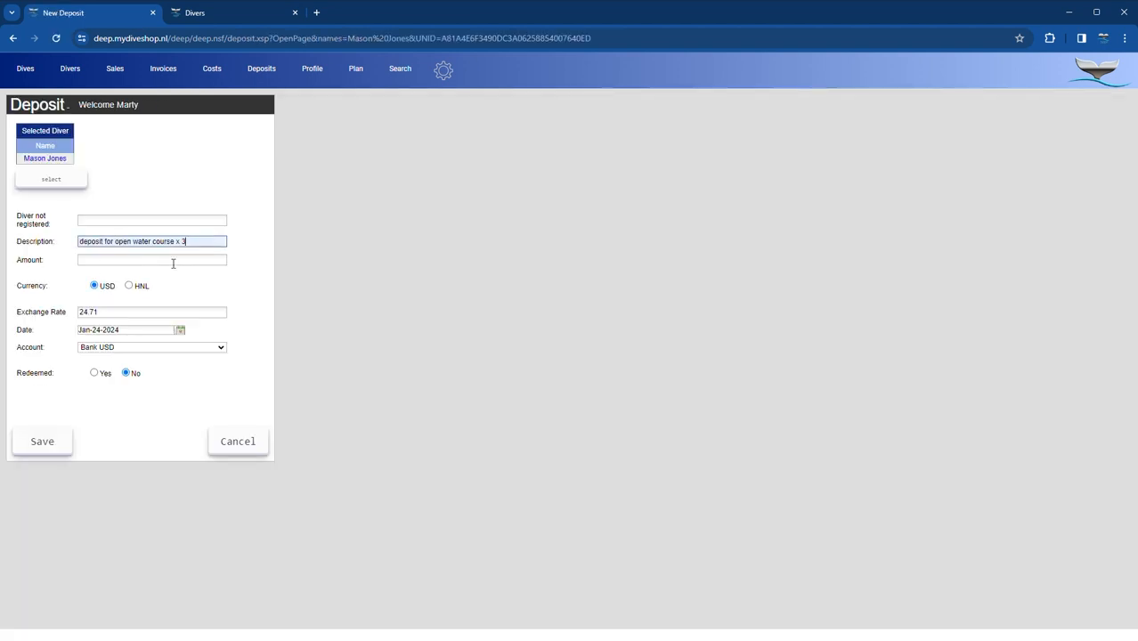
click(93, 264)
text(300)
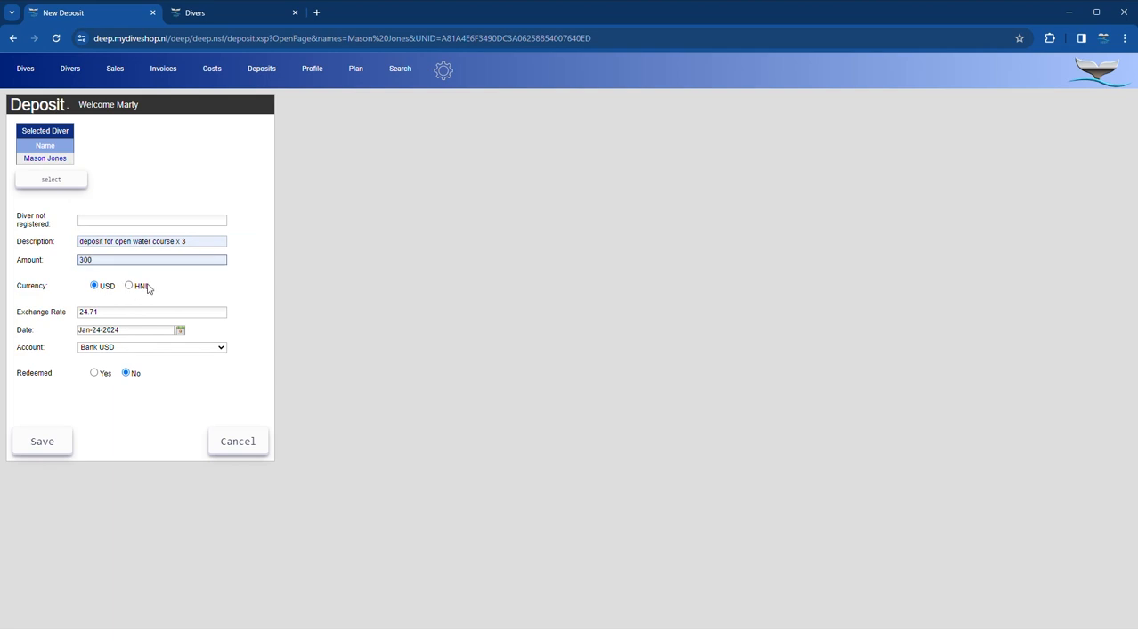
click(150, 349)
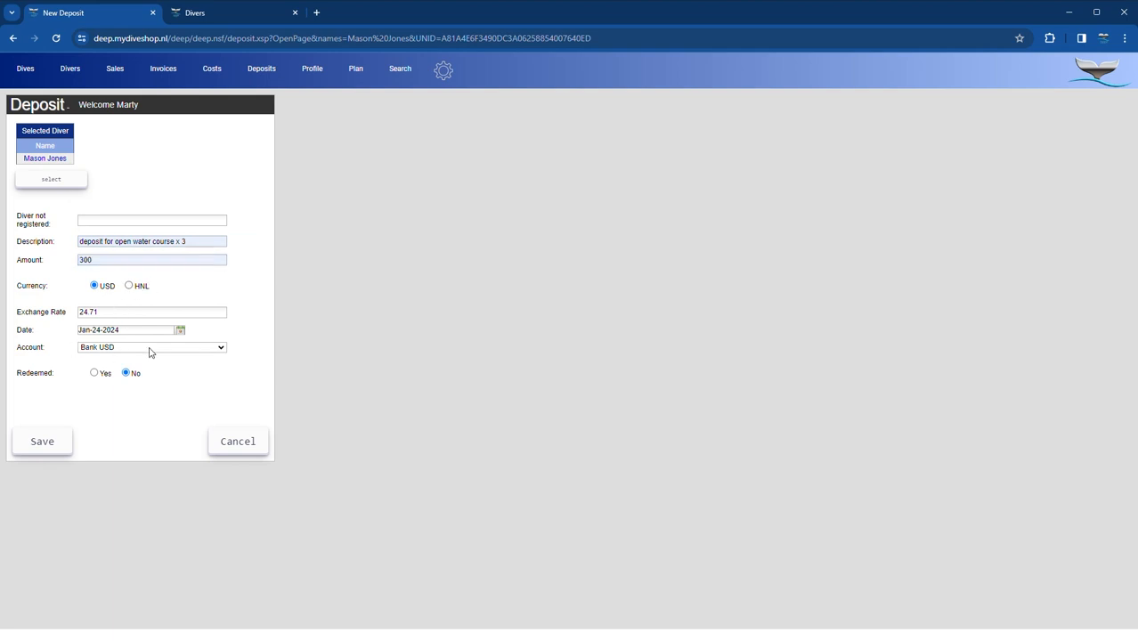
click(104, 414)
click(35, 440)
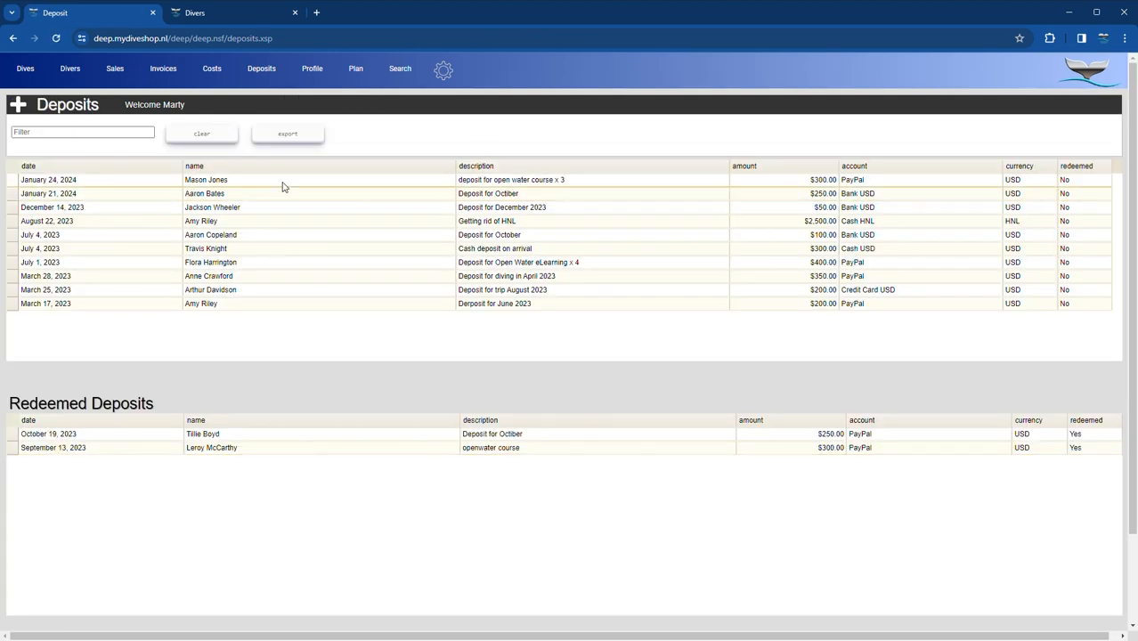
click(69, 73)
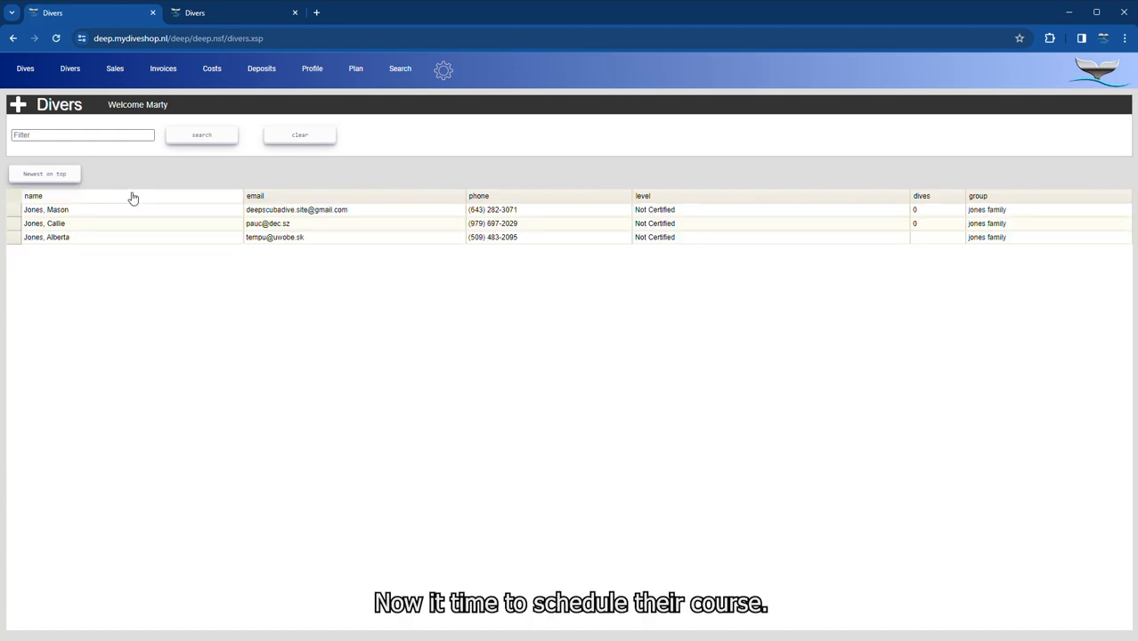
- Schedule an 08:30 Confined 1-3 Swimming Pool dive for all three, with guide and 'remember to bring tank b' comment
click(54, 223)
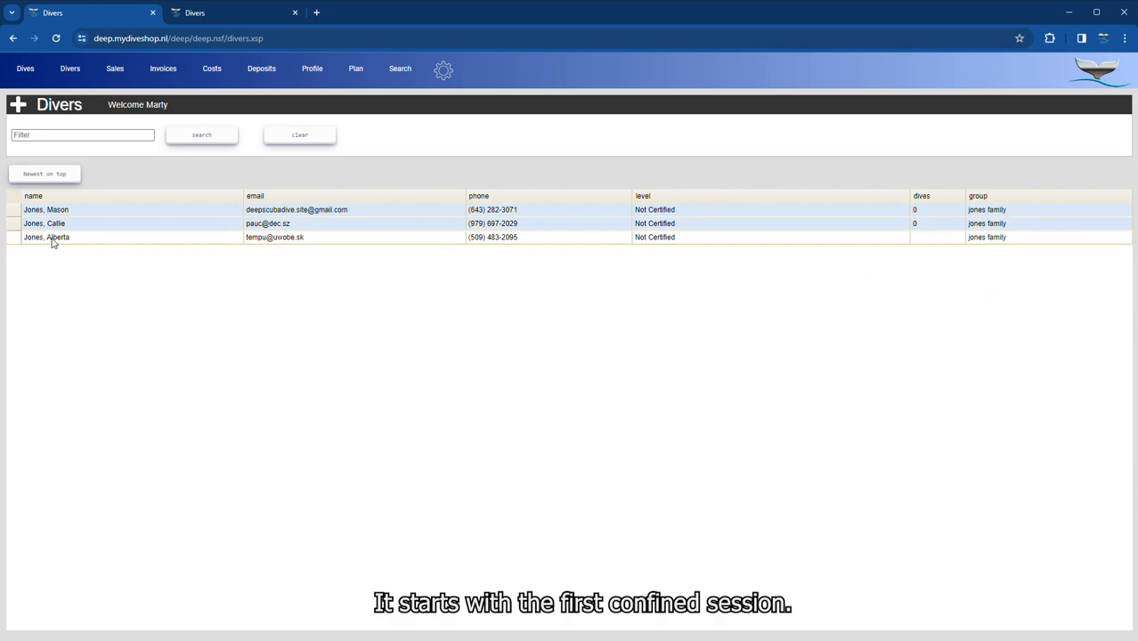
click(53, 237)
right_click(79, 218)
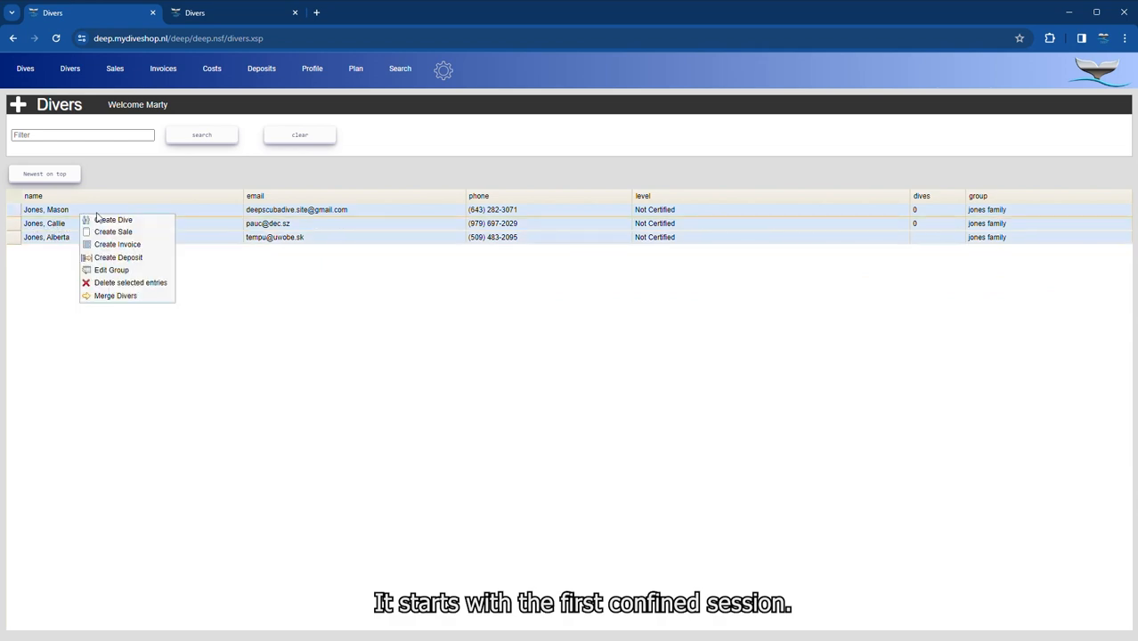
click(113, 221)
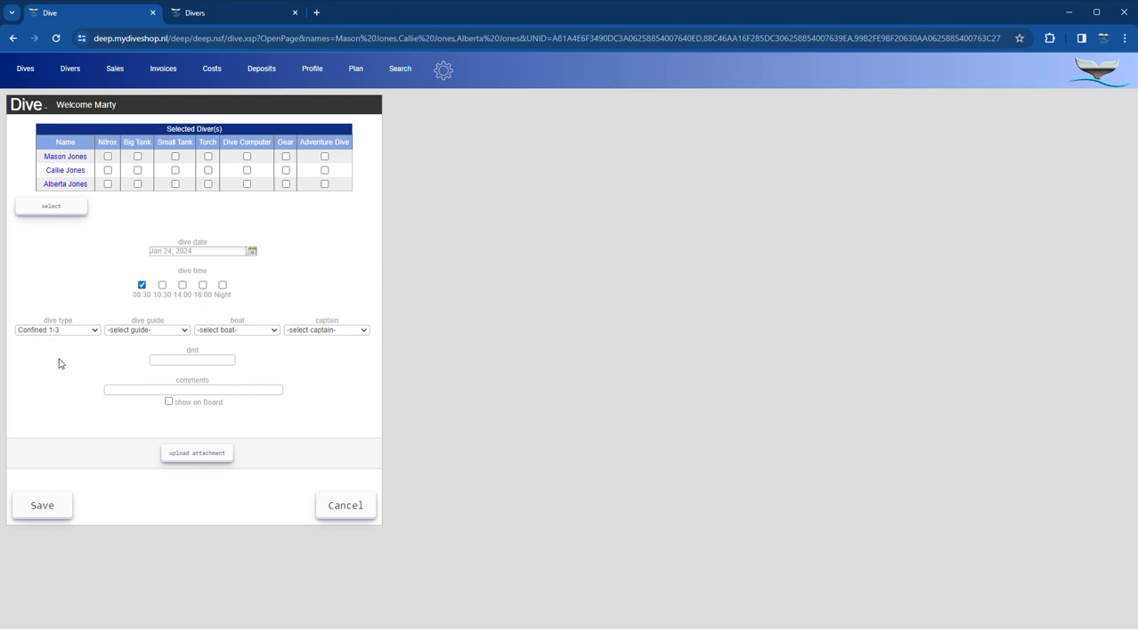
click(140, 442)
click(224, 375)
click(136, 391)
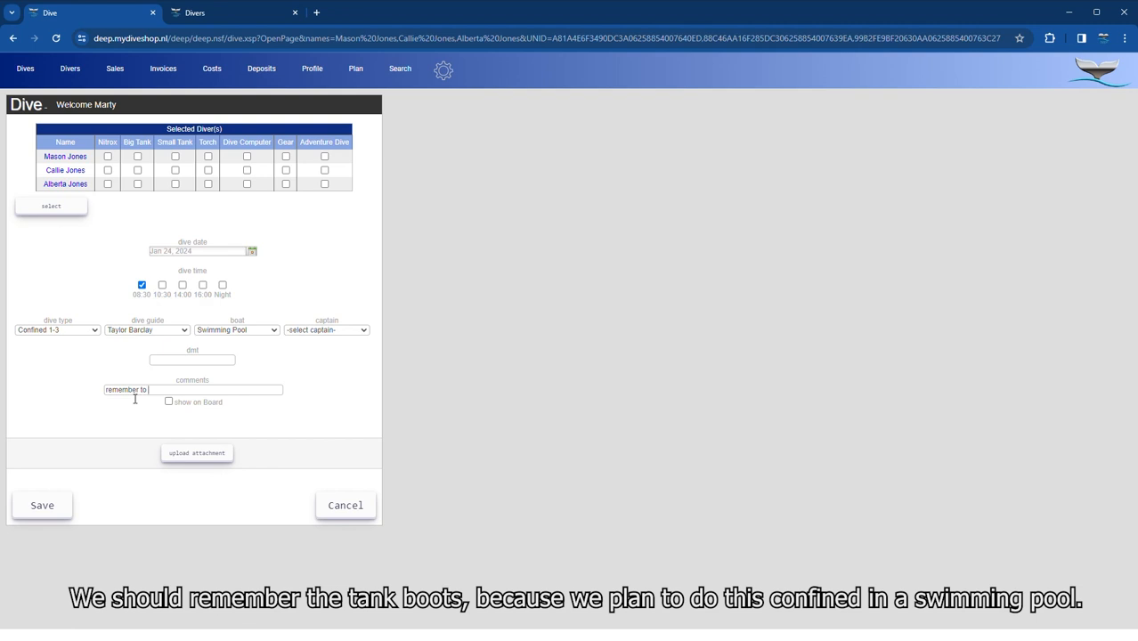
text(remember to bring tank boot)
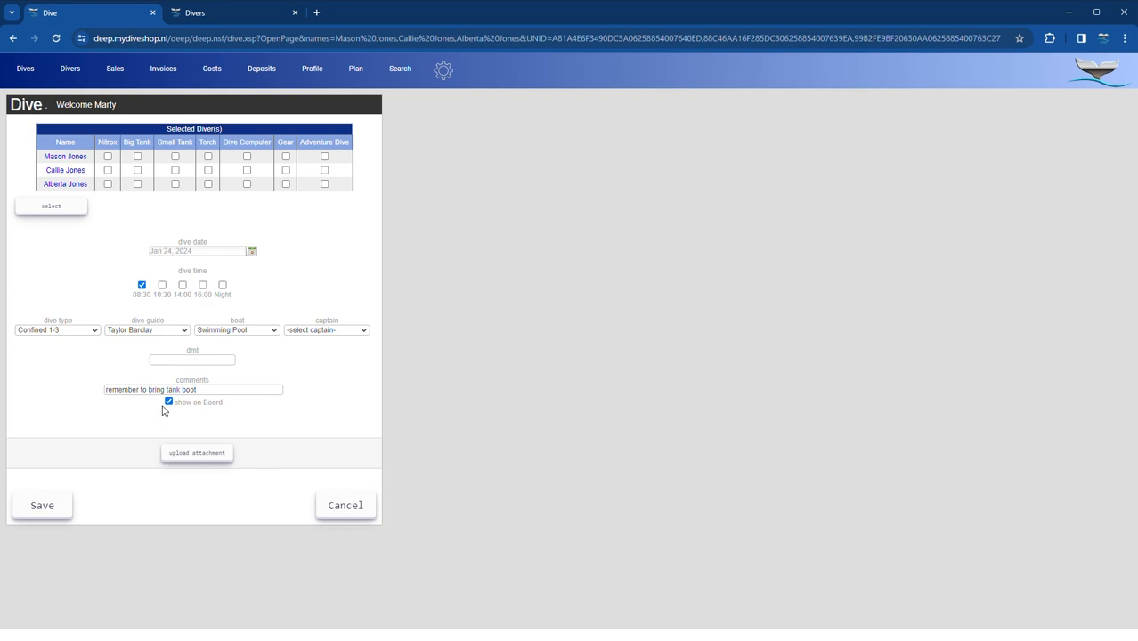
click(51, 508)
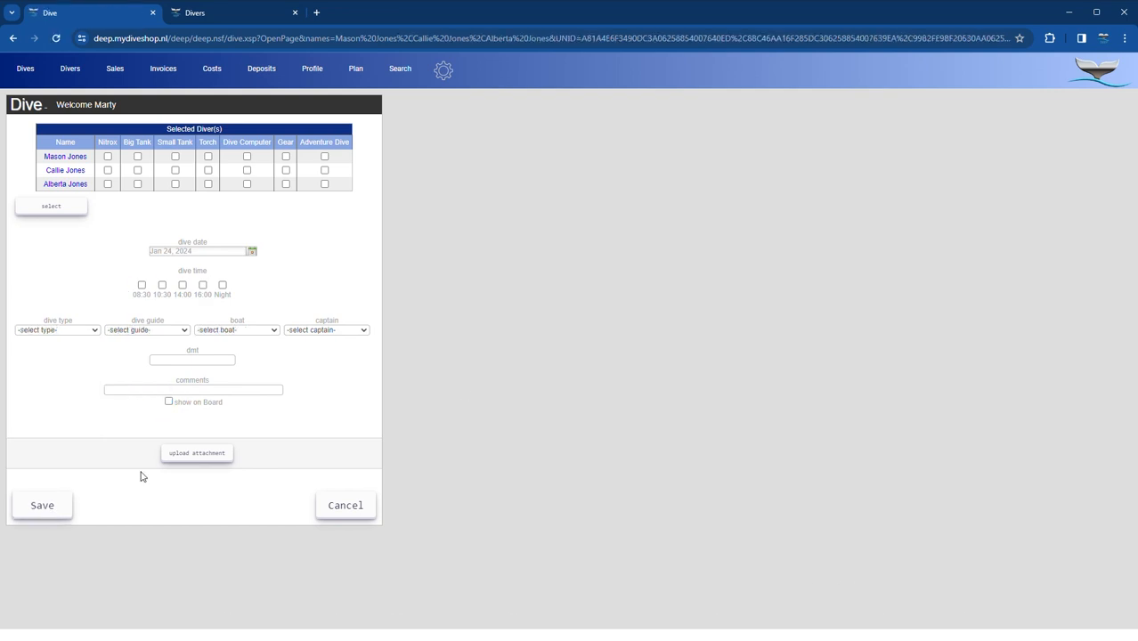
click(1102, 73)
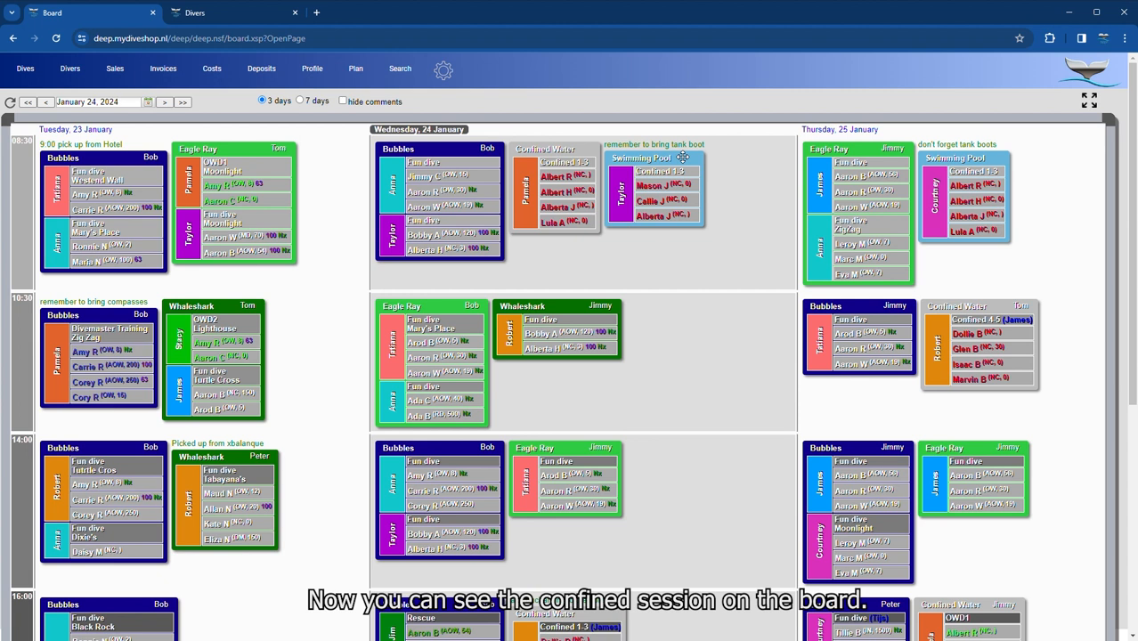
- Replace the guide on the second fun dive of Wednesday's 08:30 Bubbles boat with the other guide
click(397, 242)
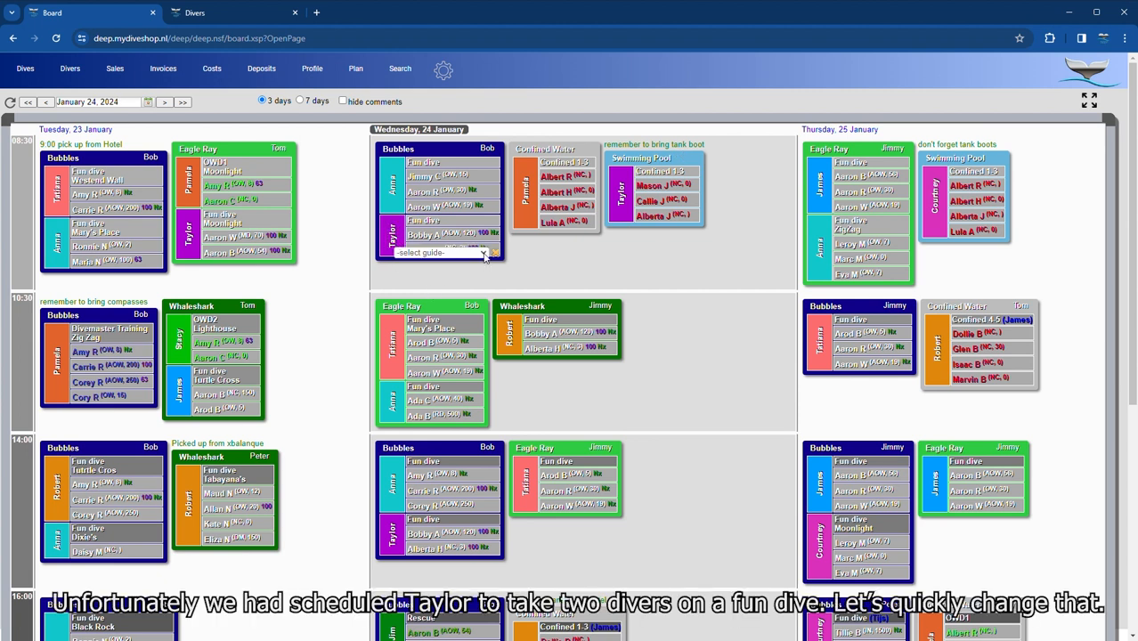
click(438, 334)
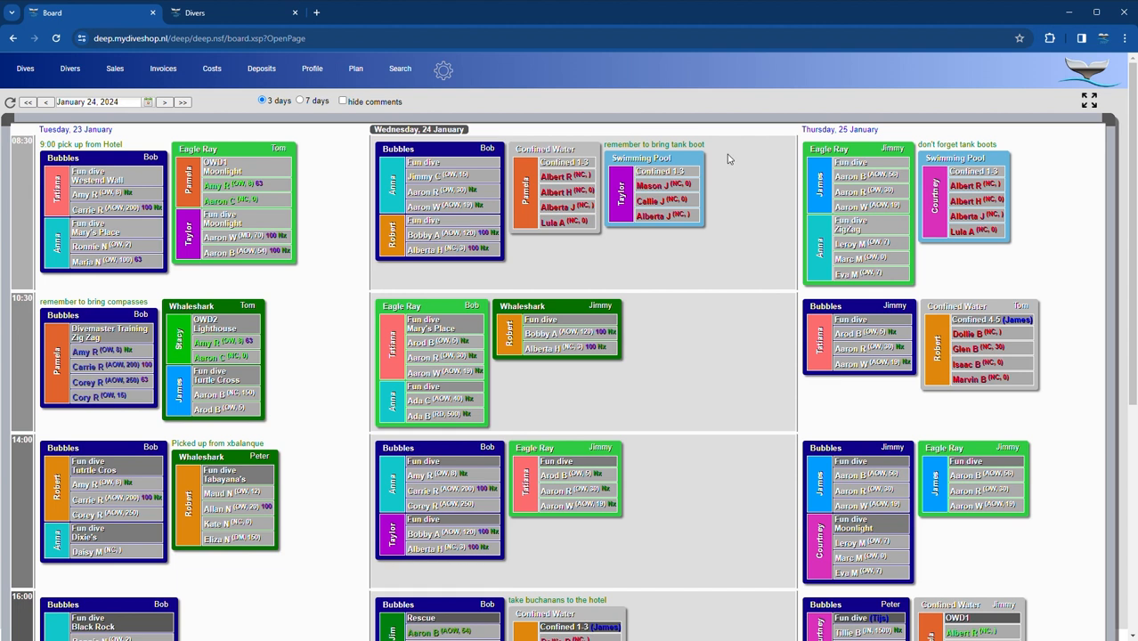
scroll(727, 156, down, 1)
- Copy the Swimming Pool session to Wednesday 14:00 as Confined 4-5 and open its dive form
mouse_move(615, 167)
mouse_down()
mouse_move(629, 170)
mouse_move(666, 295)
mouse_move(676, 438)
mouse_up()
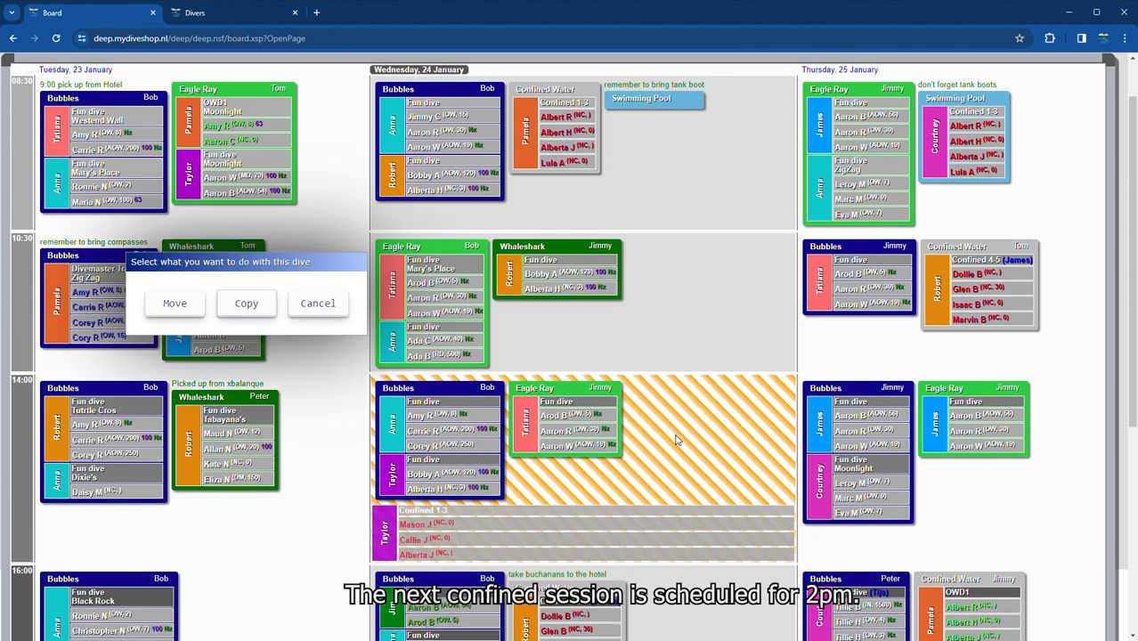
click(246, 303)
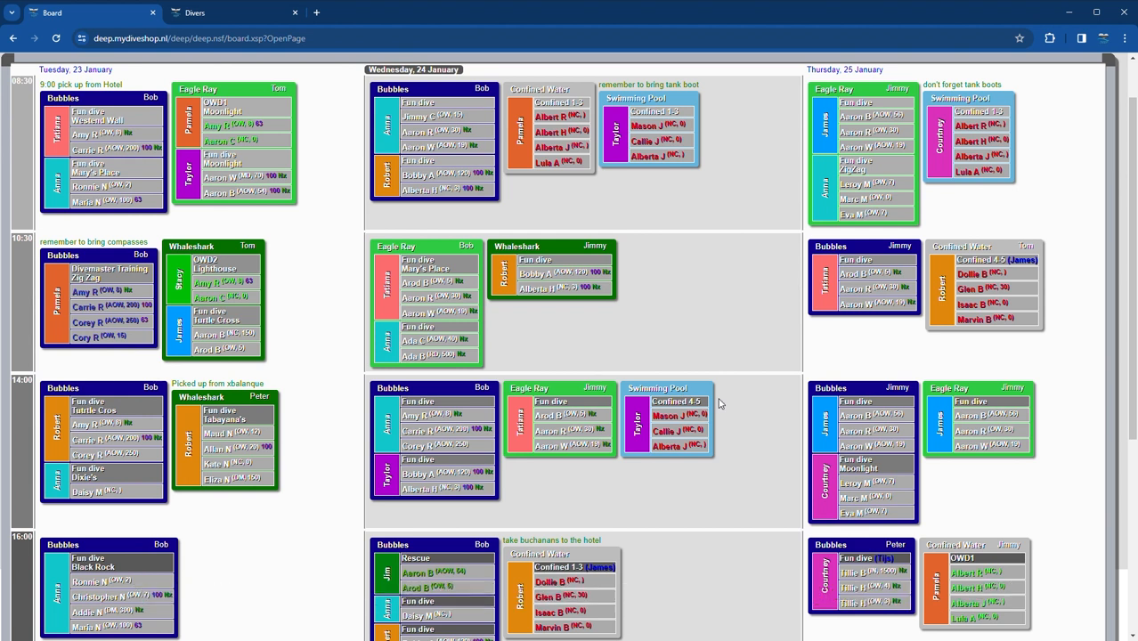
scroll(721, 397, down, 1)
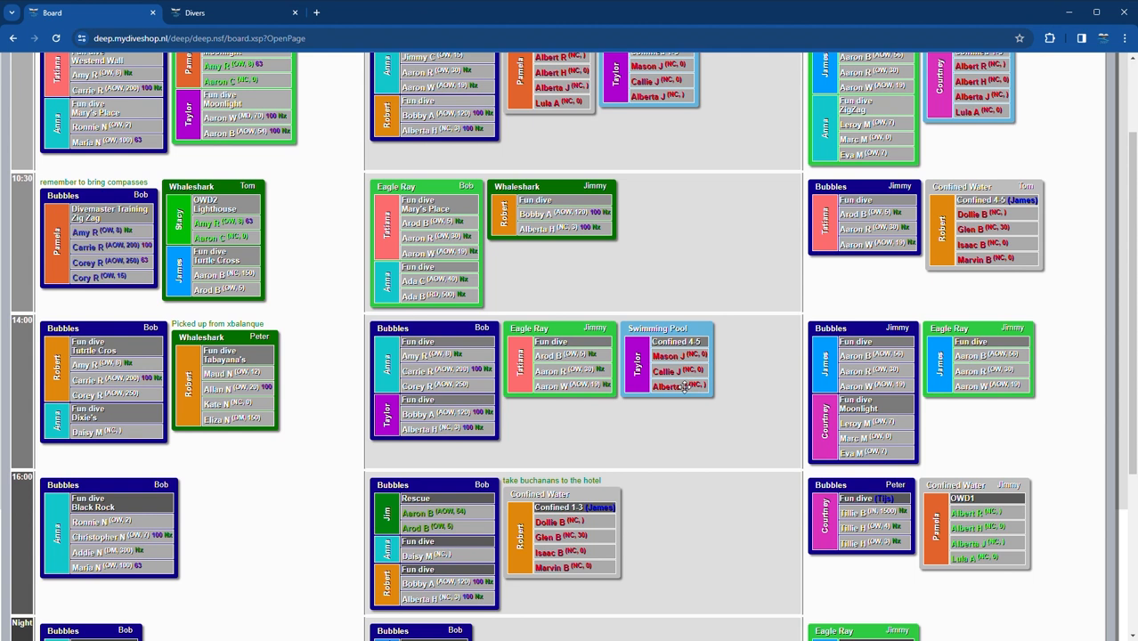
click(639, 369)
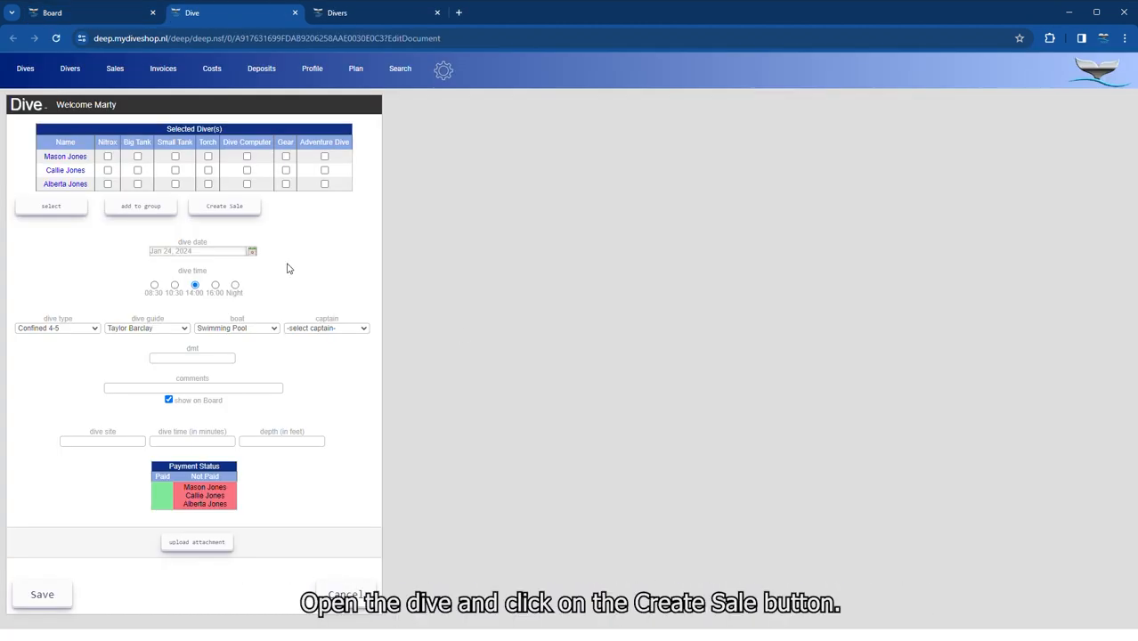
- Sell the Open Water eLearning Course at $440 per diver, completed 27 January 2024
click(223, 212)
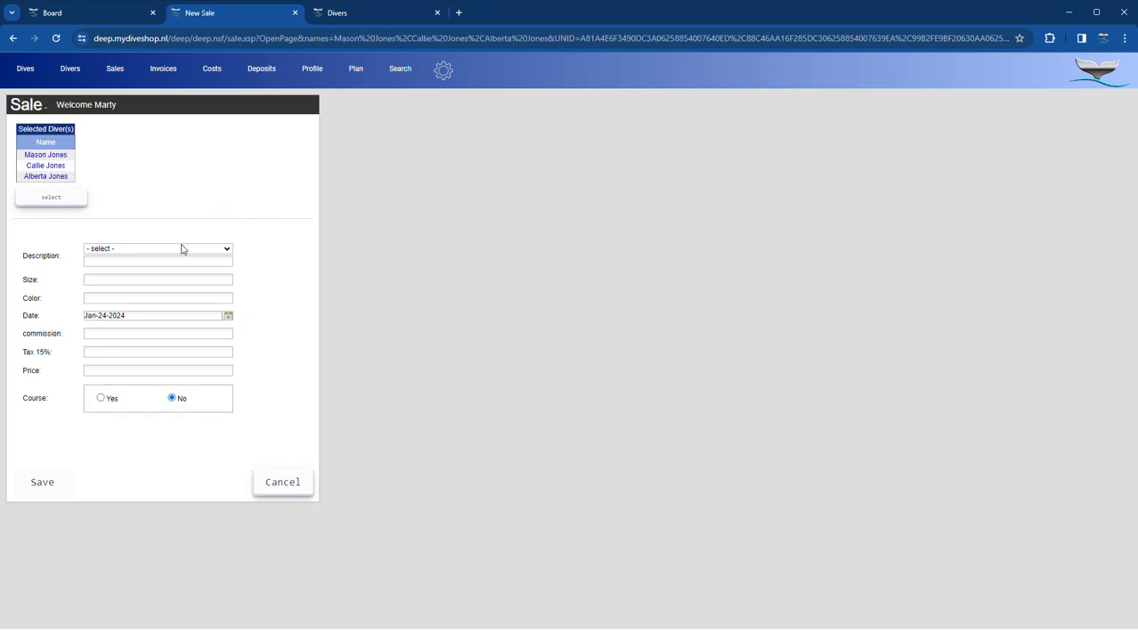
click(146, 407)
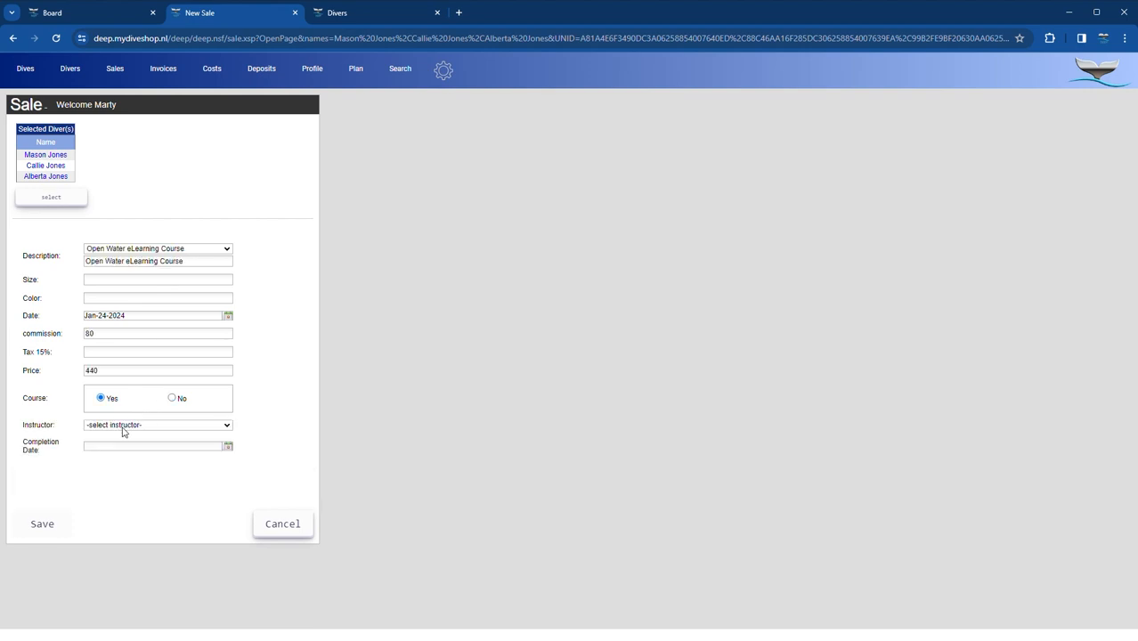
click(227, 451)
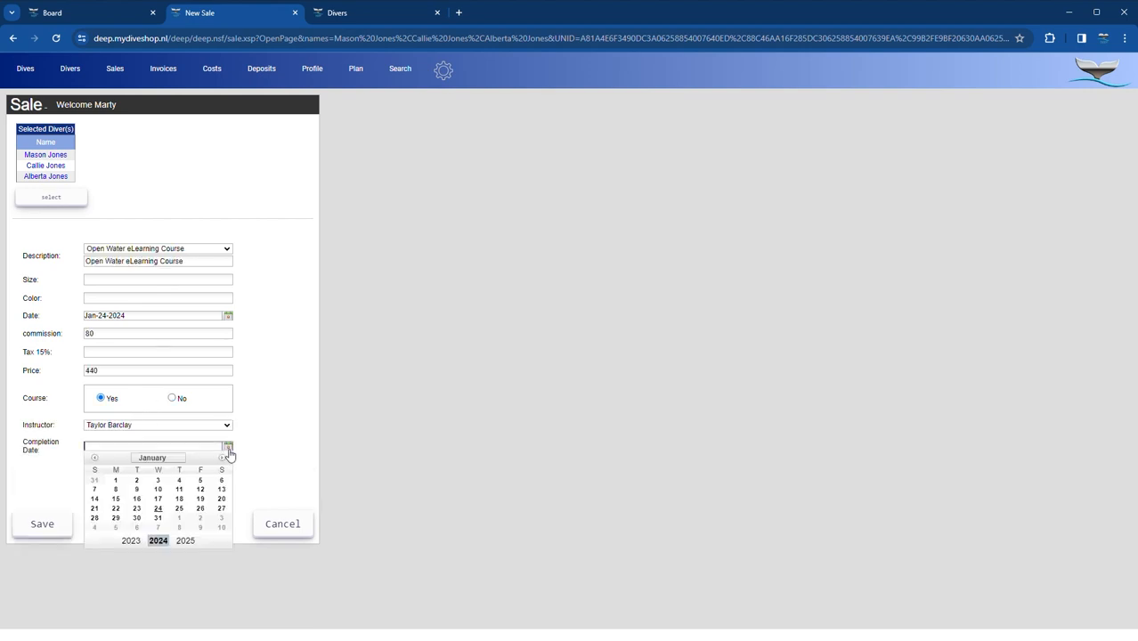
click(222, 509)
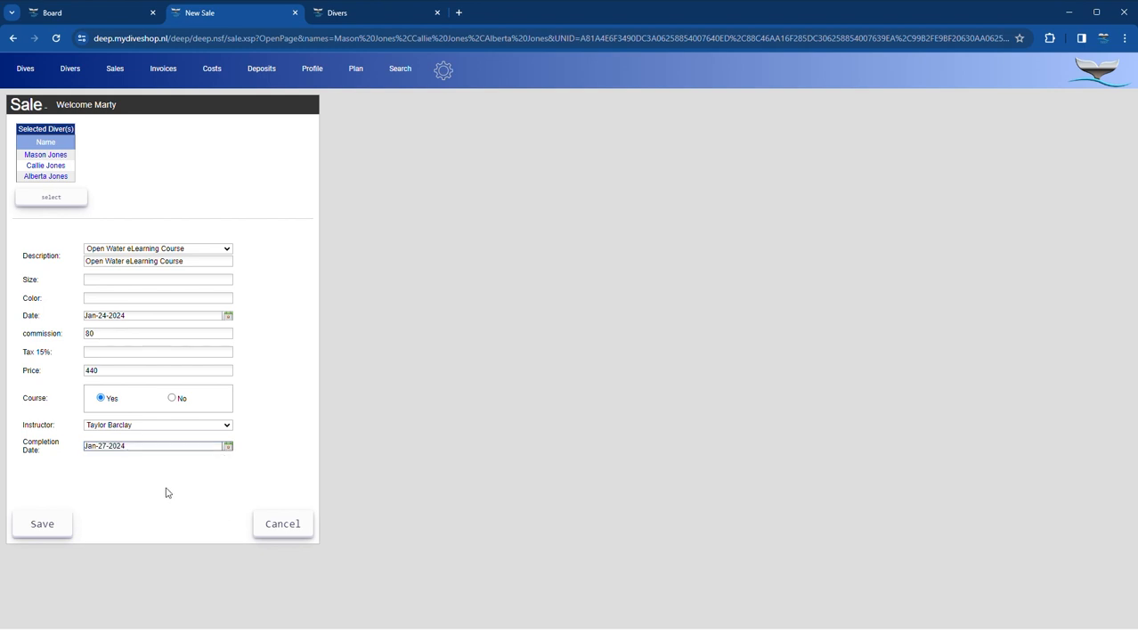
click(50, 529)
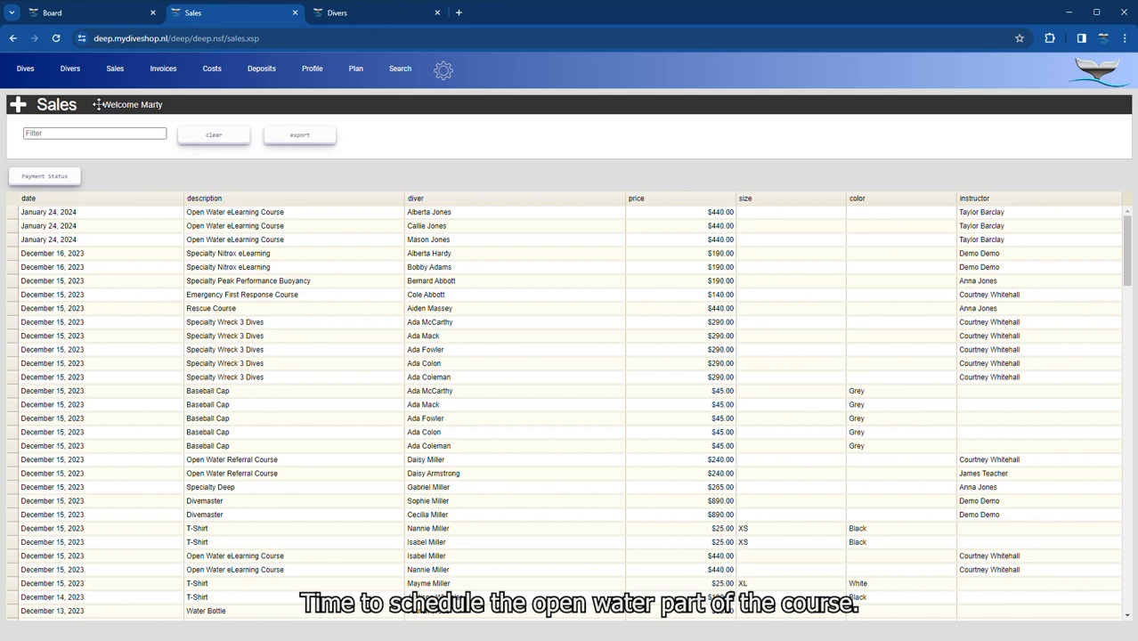
click(73, 71)
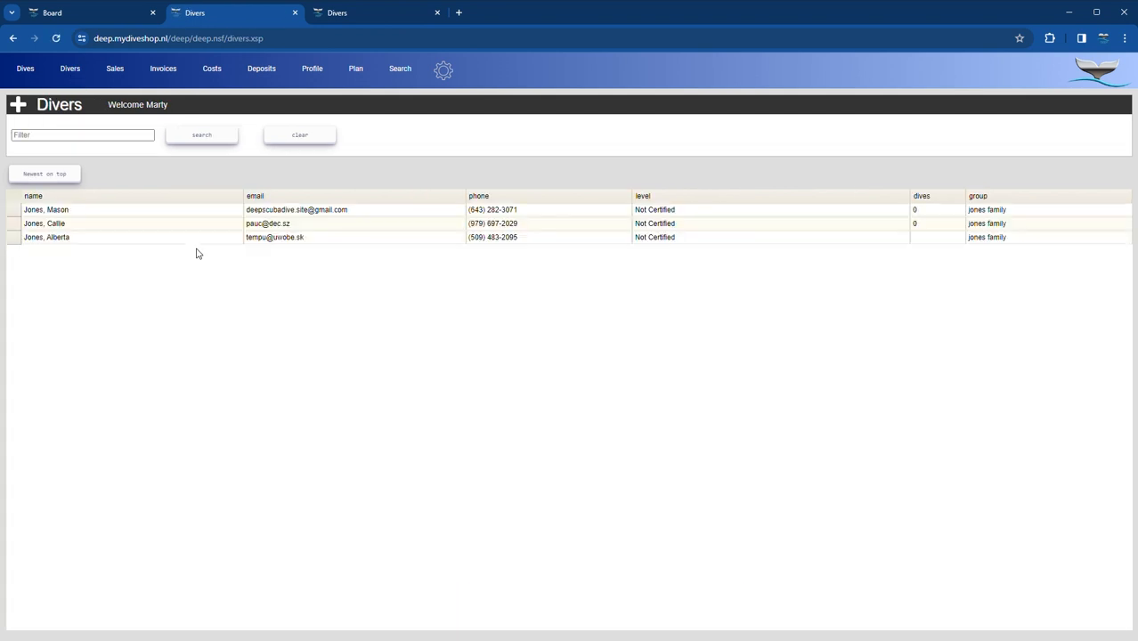
- Create the divers' OWD1 Bubbles boat dives on 25 January at 08:30 and 14:00
right_click(124, 215)
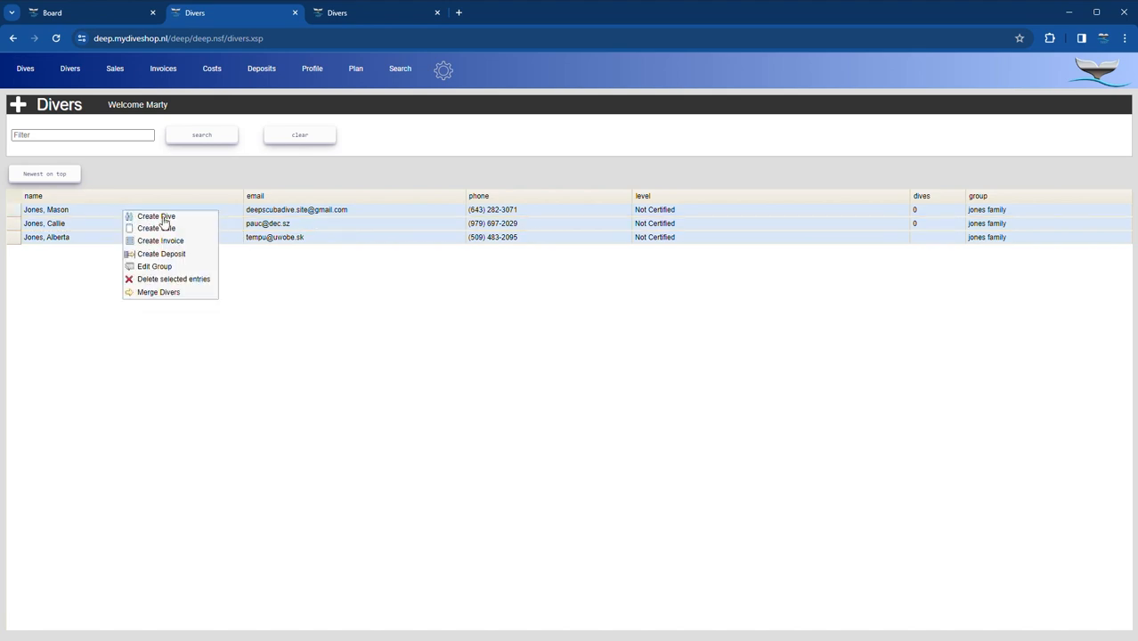
click(157, 217)
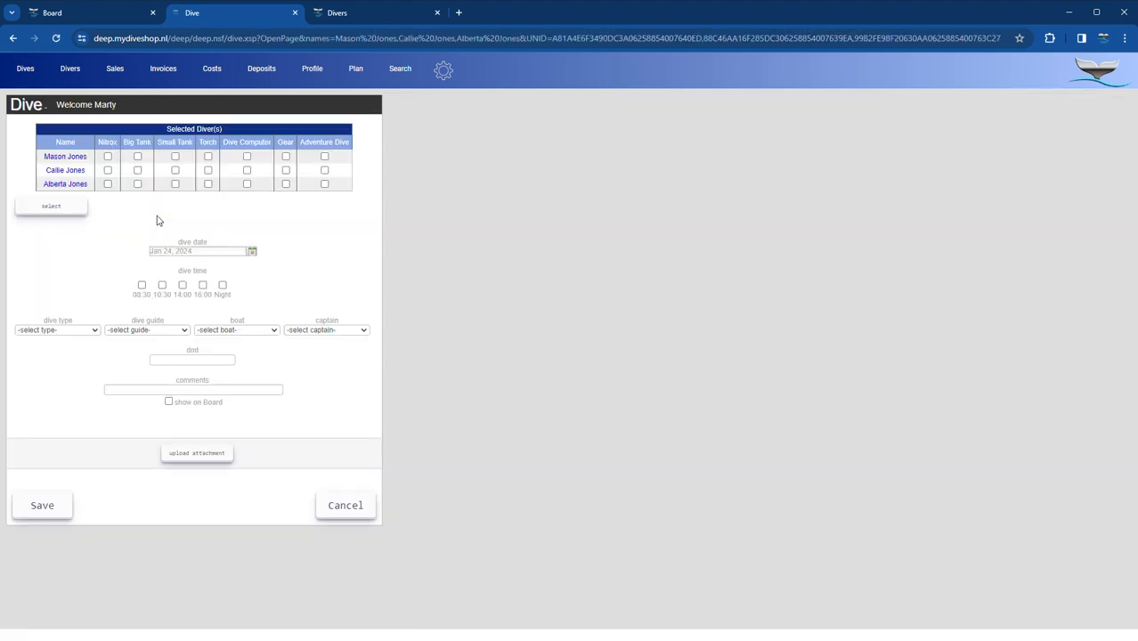
click(141, 286)
click(252, 252)
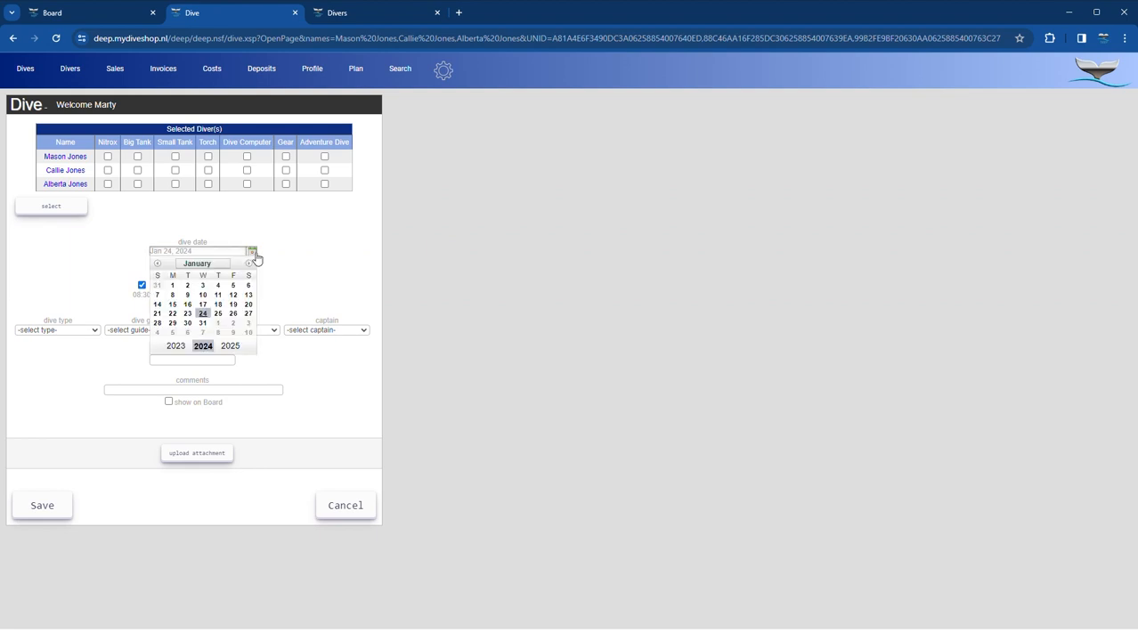
click(224, 314)
click(76, 336)
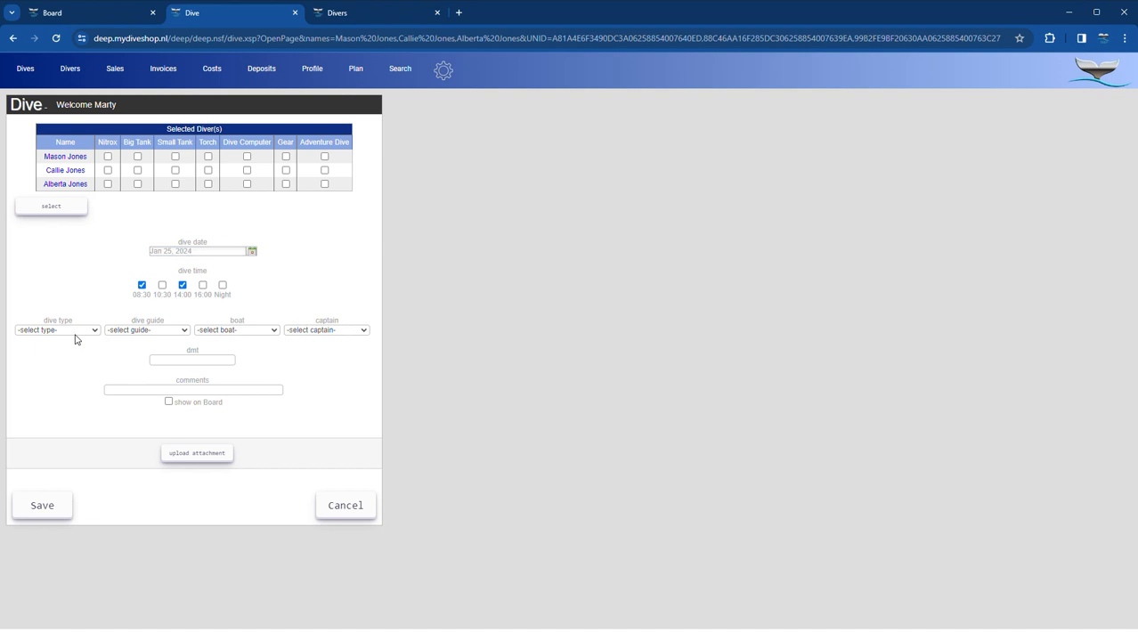
click(35, 406)
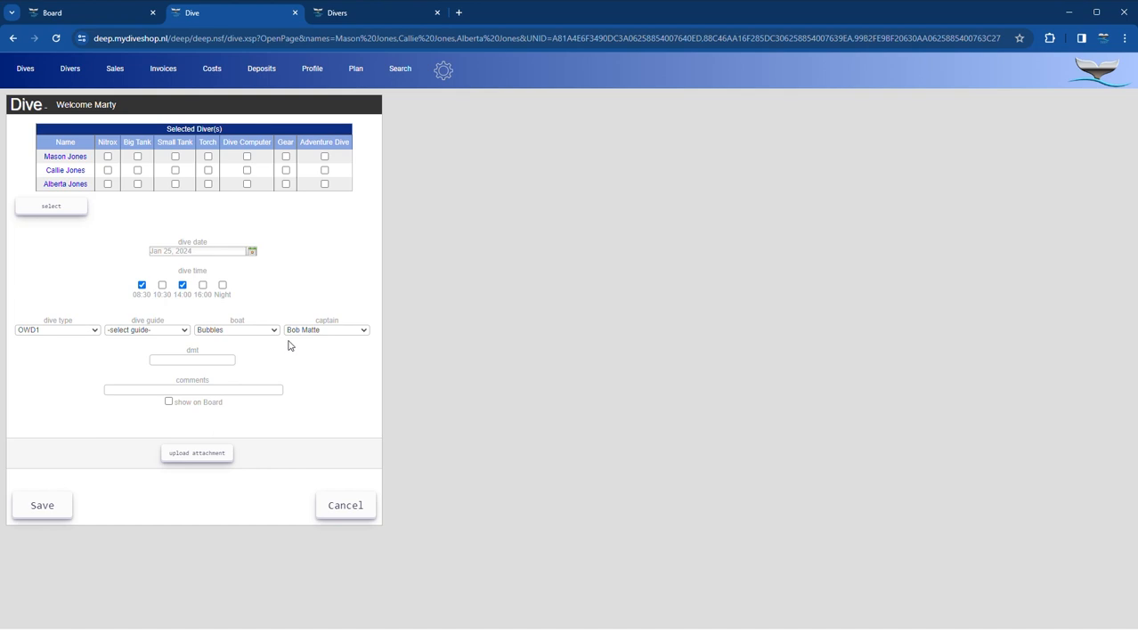
click(45, 506)
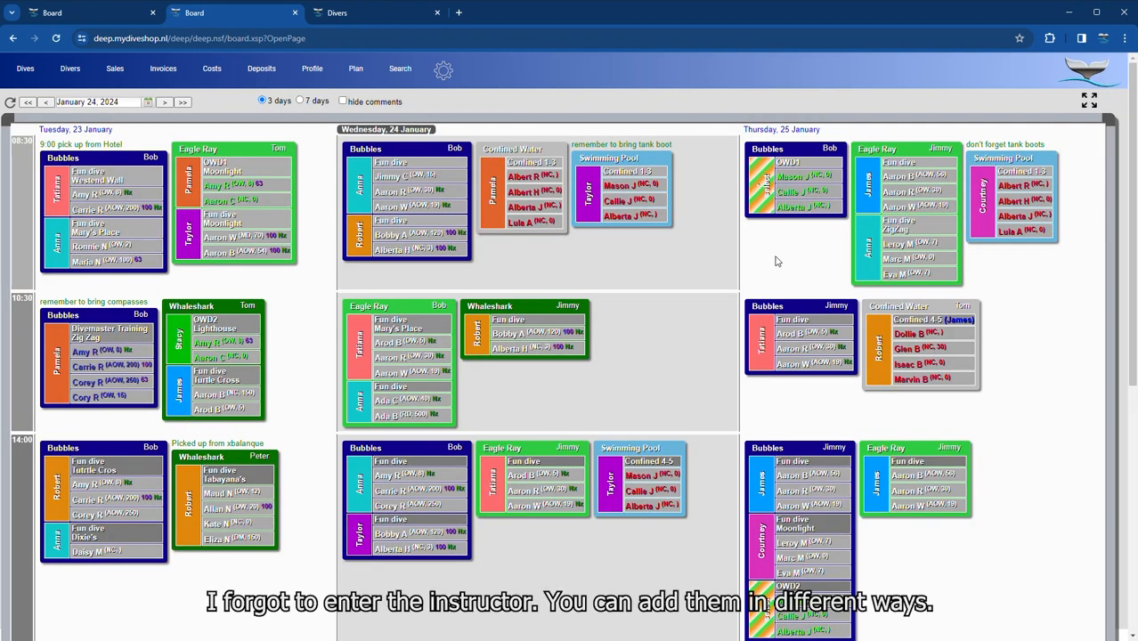
- Assign Taylor as guide to the 08:30 OWD1 dive and the 14:00 OWD2 dive
click(767, 190)
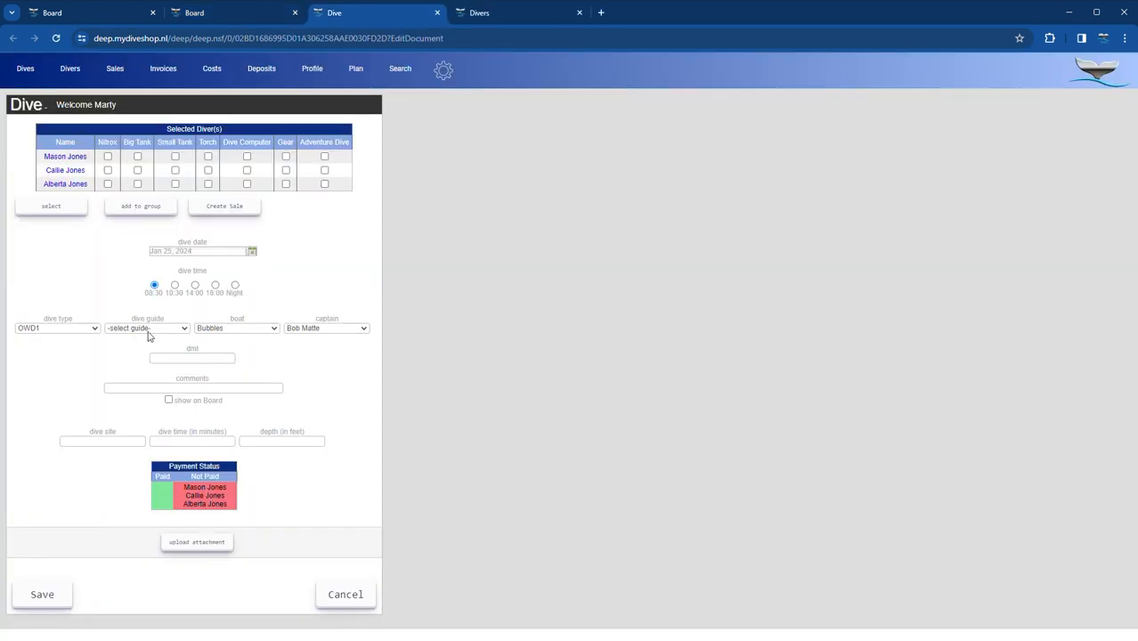
click(148, 328)
click(120, 448)
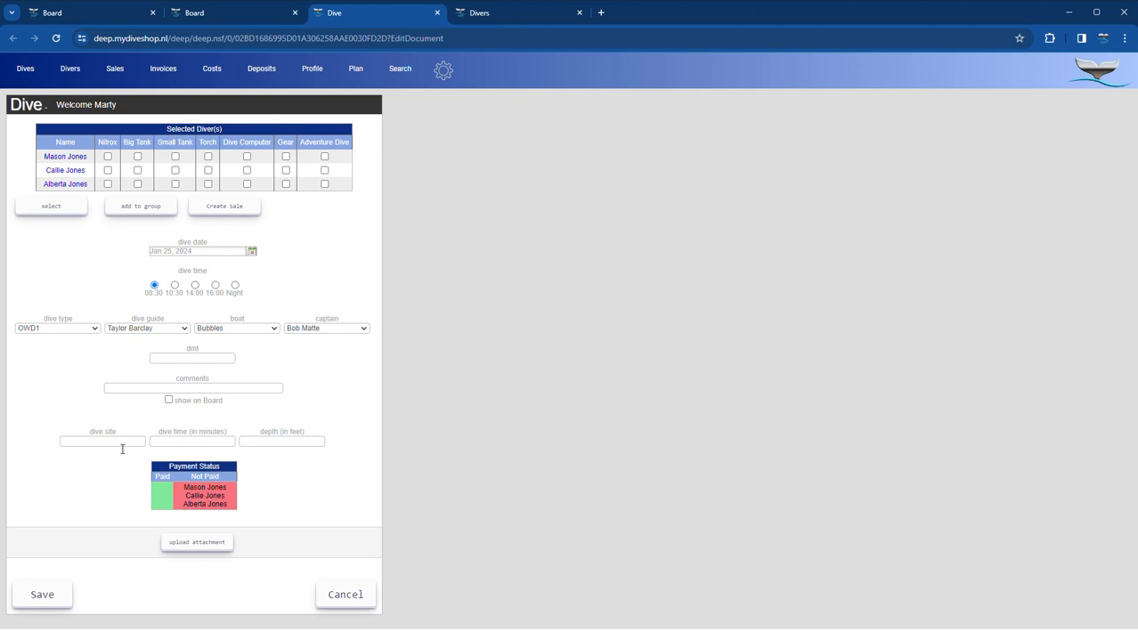
click(57, 596)
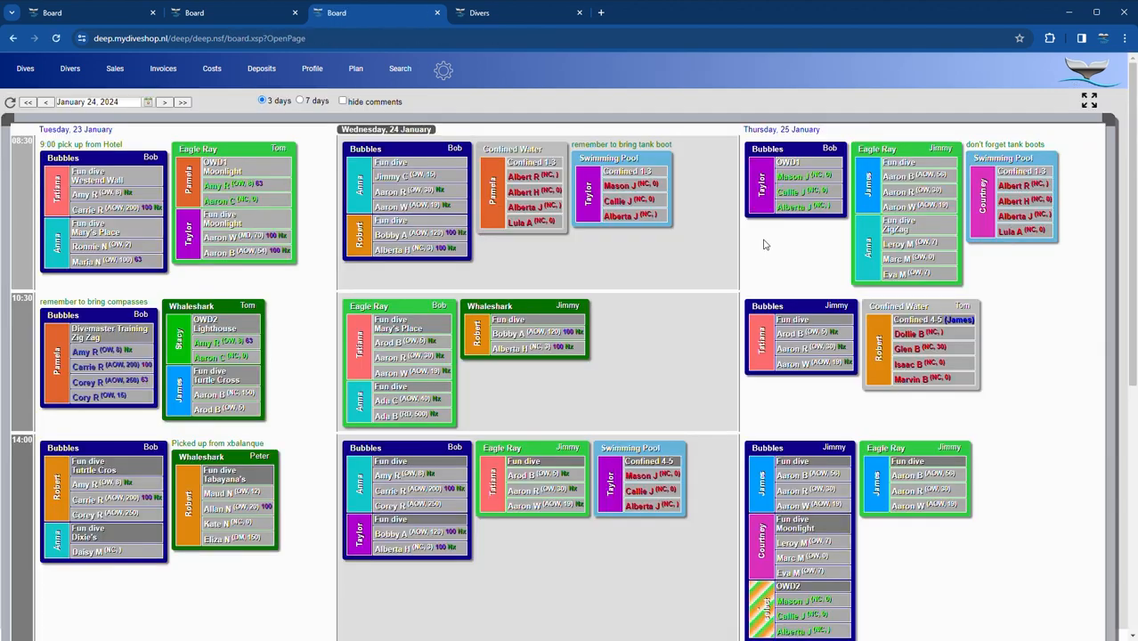
scroll(703, 374, down, 2)
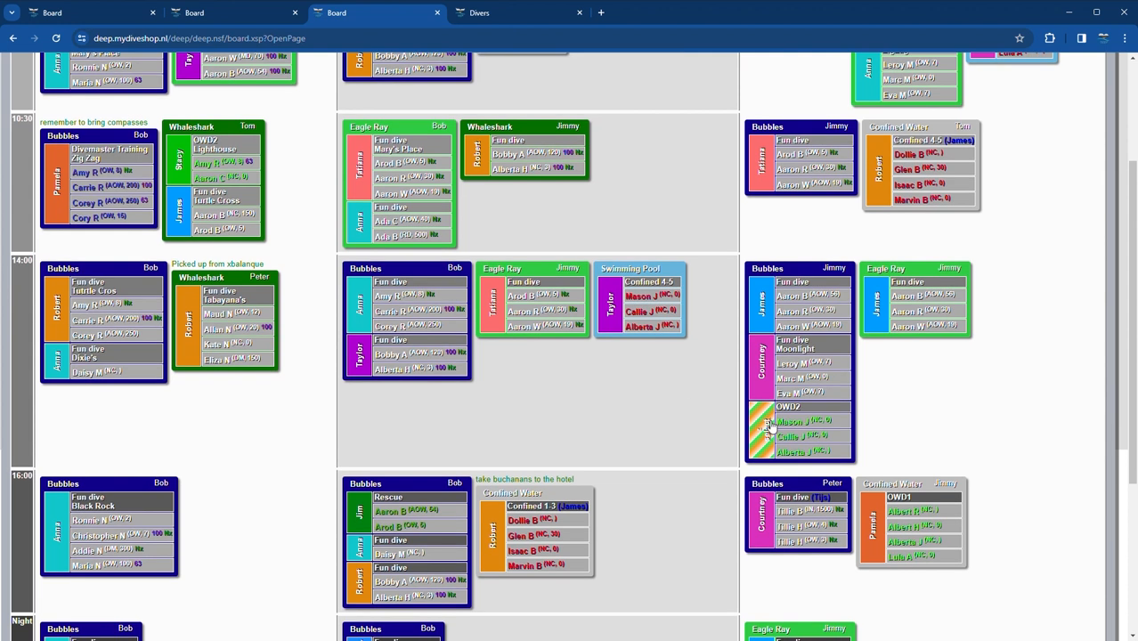
click(770, 428)
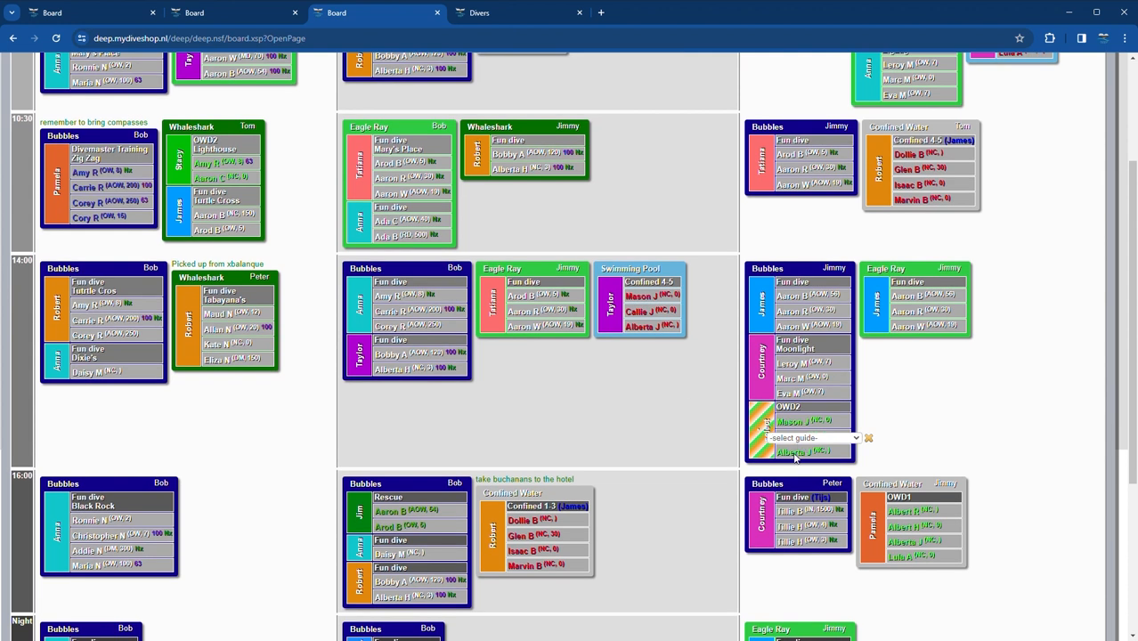
click(772, 561)
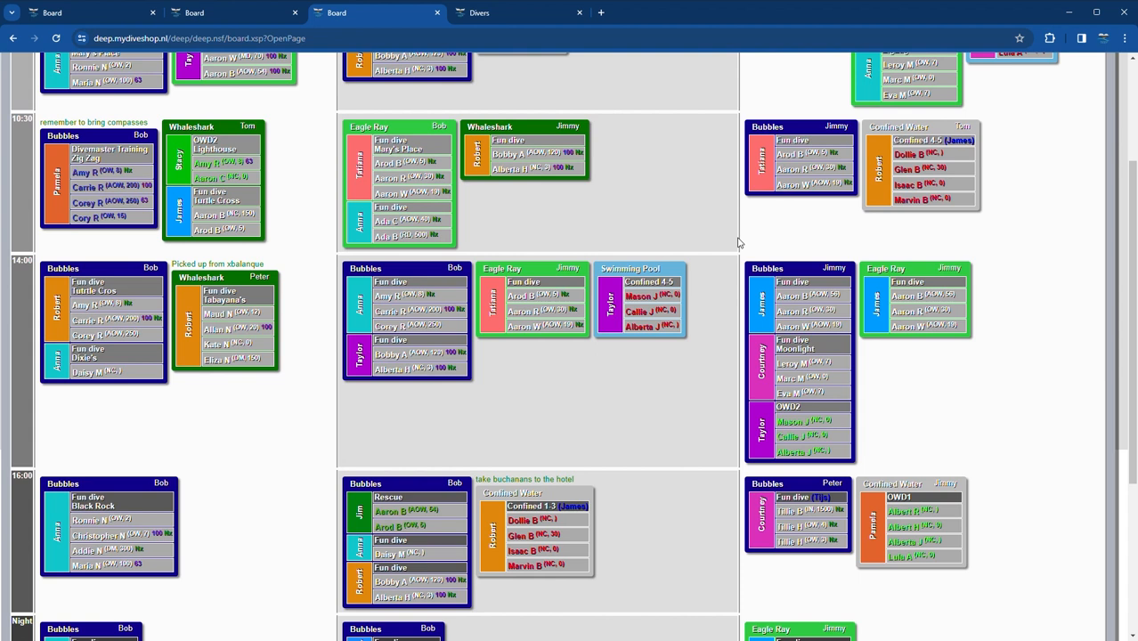
scroll(737, 242, up, 2)
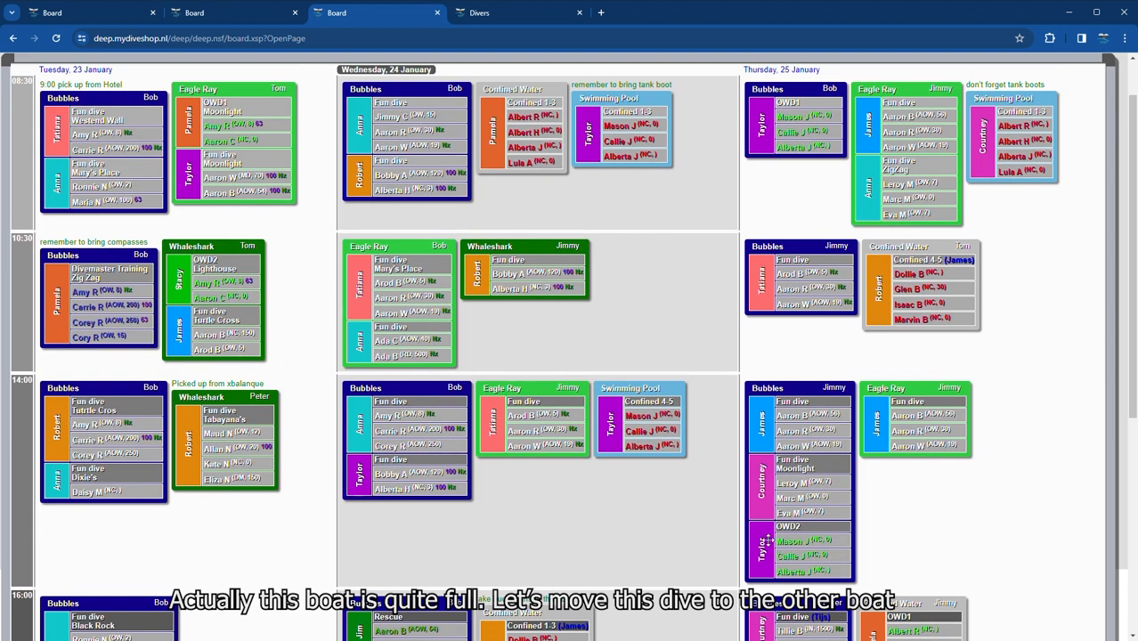
drag(767, 542, 931, 398)
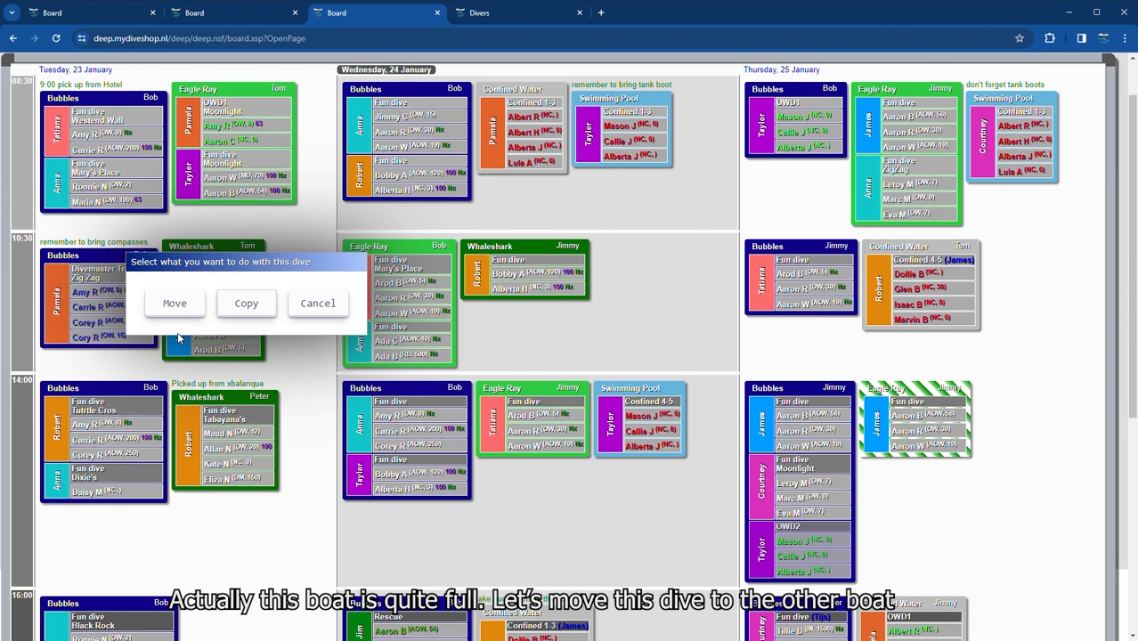
click(174, 303)
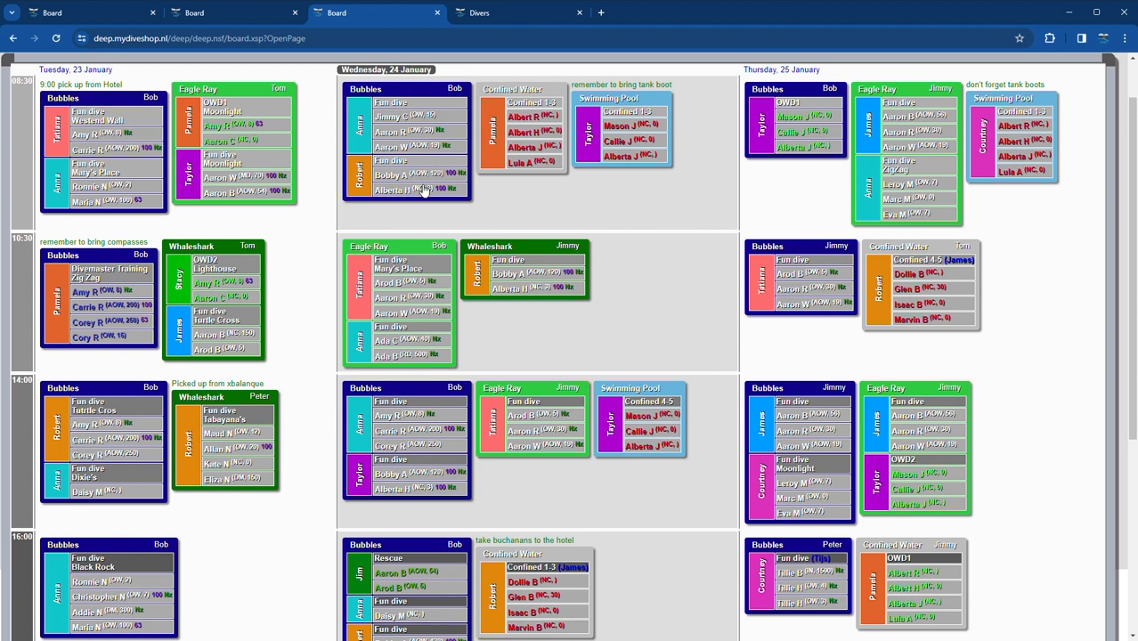
scroll(220, 202, up, 2)
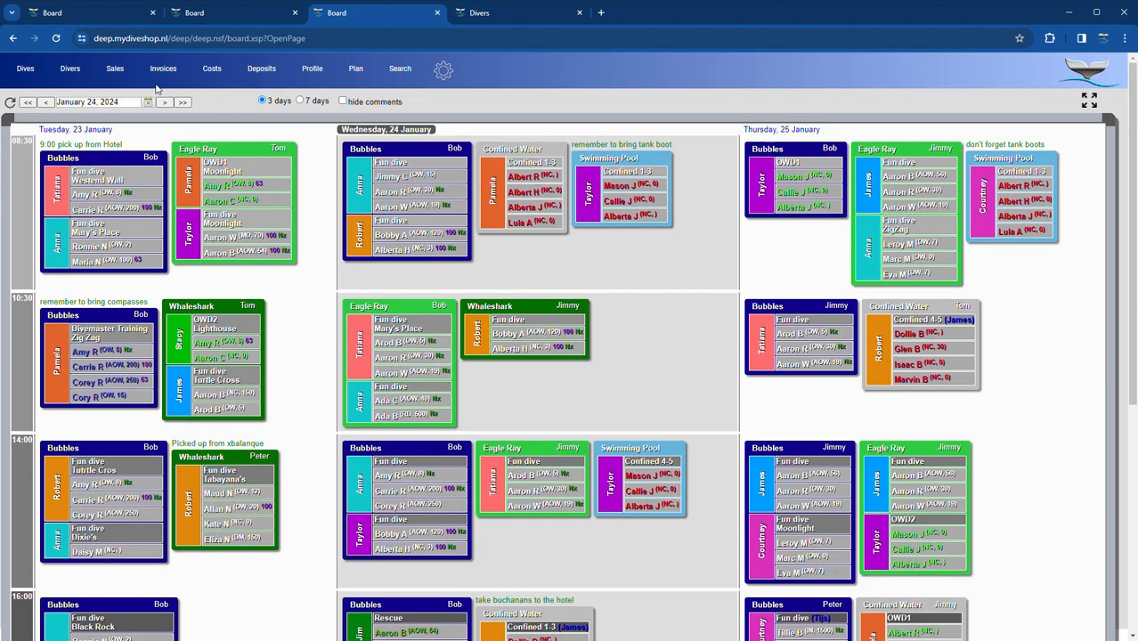
click(163, 102)
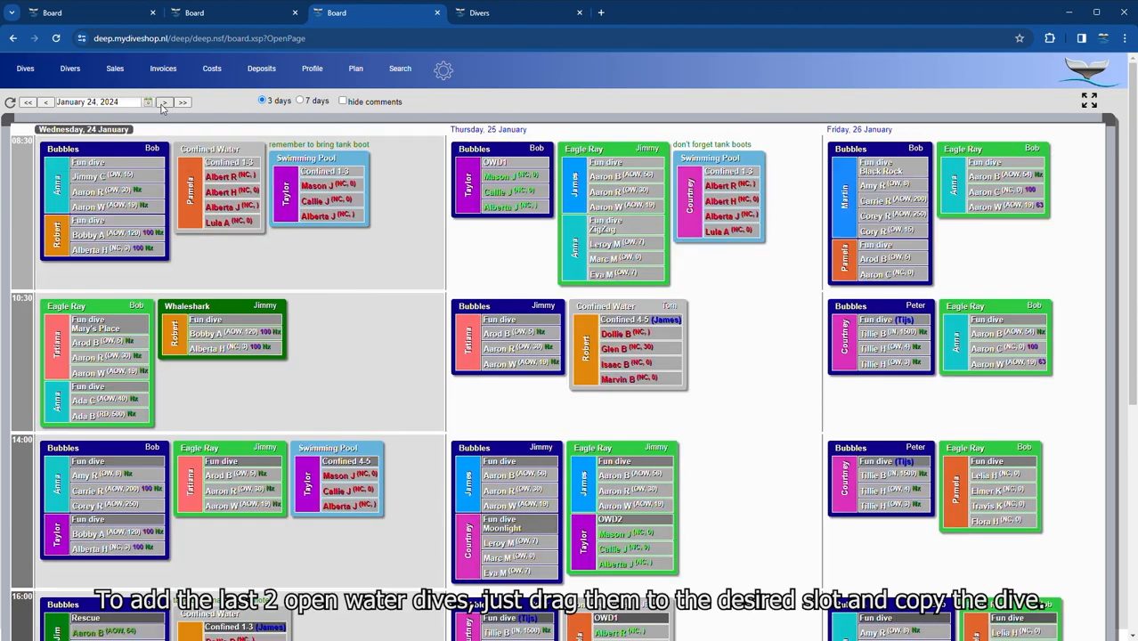
- Copy the OWD2 dive to Friday 10:30 as OWD3, keeping the original
click(163, 104)
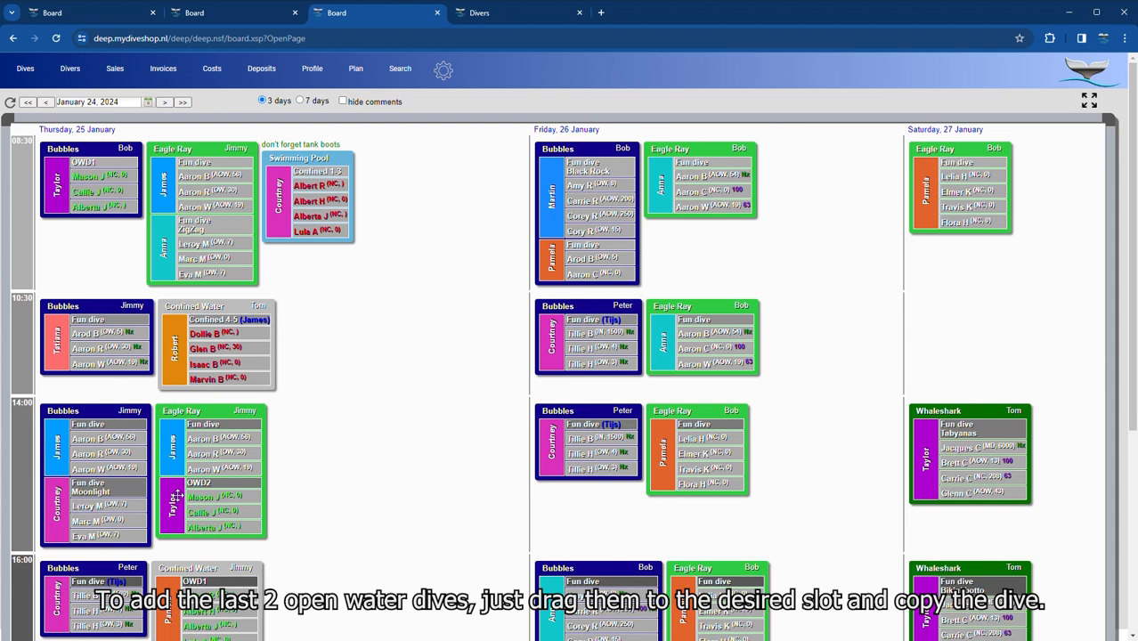
mouse_move(177, 497)
mouse_down()
mouse_move(347, 472)
mouse_move(570, 383)
mouse_move(791, 340)
mouse_move(801, 321)
mouse_up()
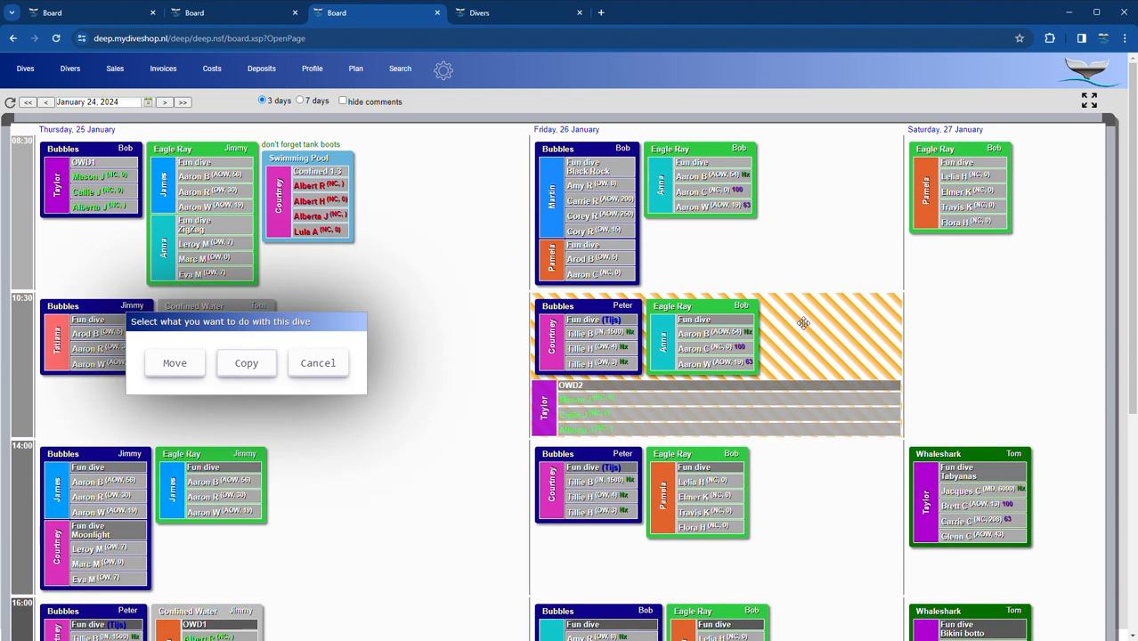
click(248, 372)
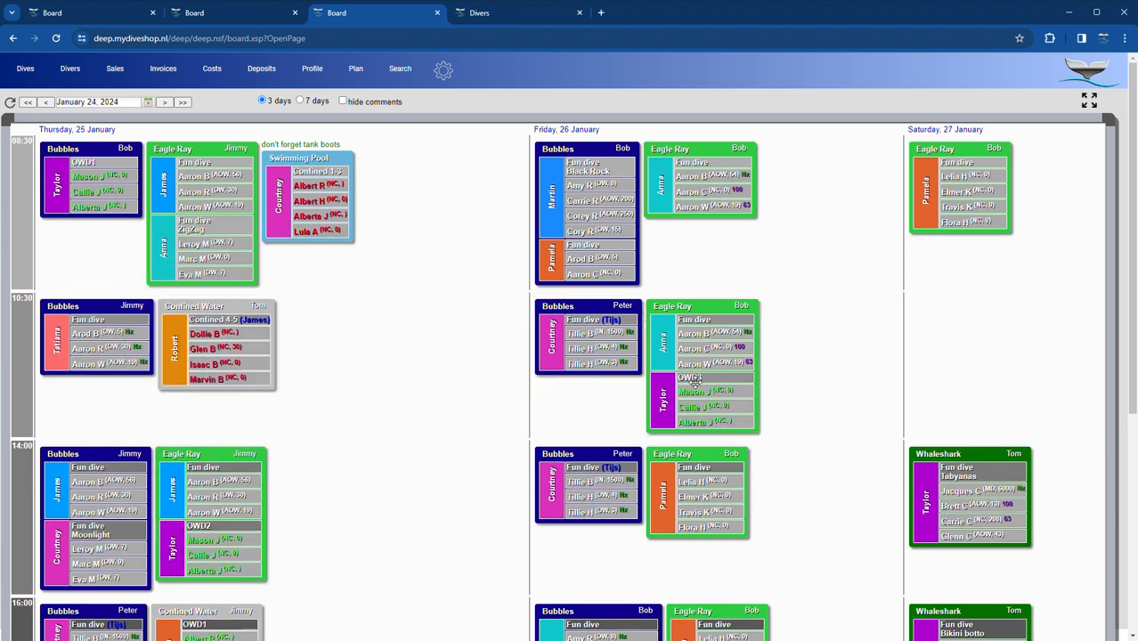
- Copy the OWD3 dive to Saturday 10:30 as a new OWD4 dive
scroll(787, 402, down, 3)
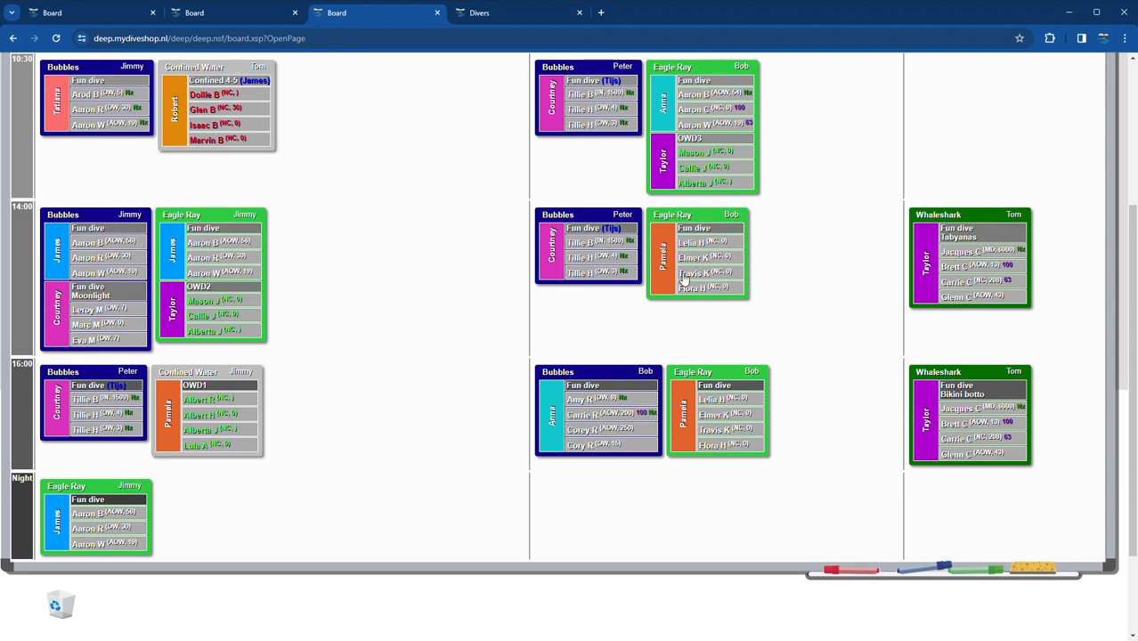
scroll(747, 207, up, 3)
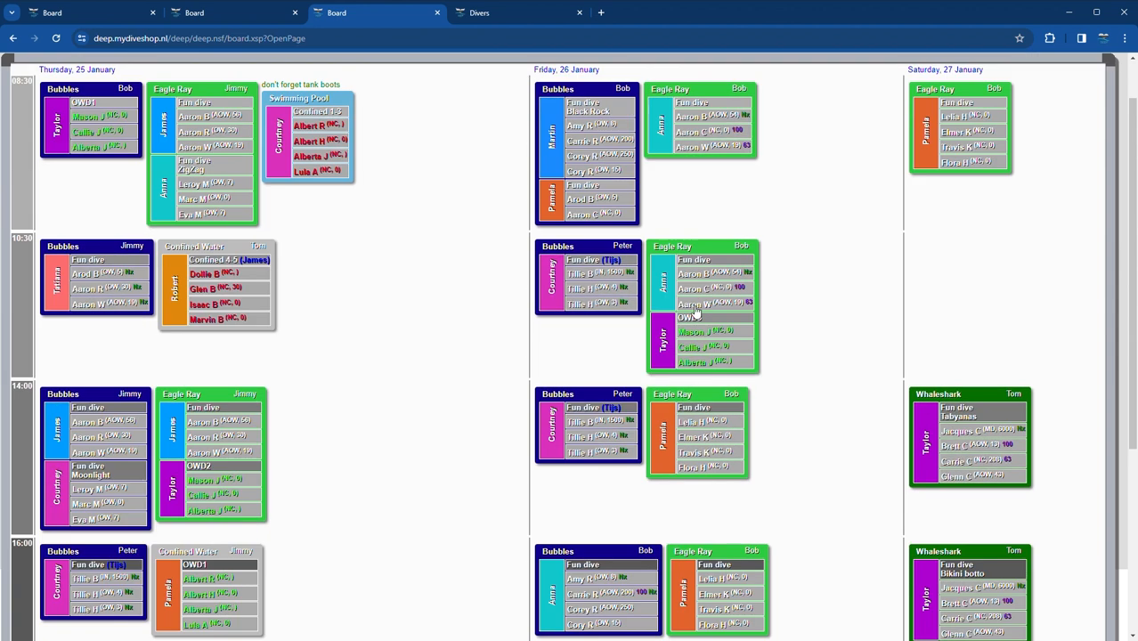
drag(720, 346, 978, 253)
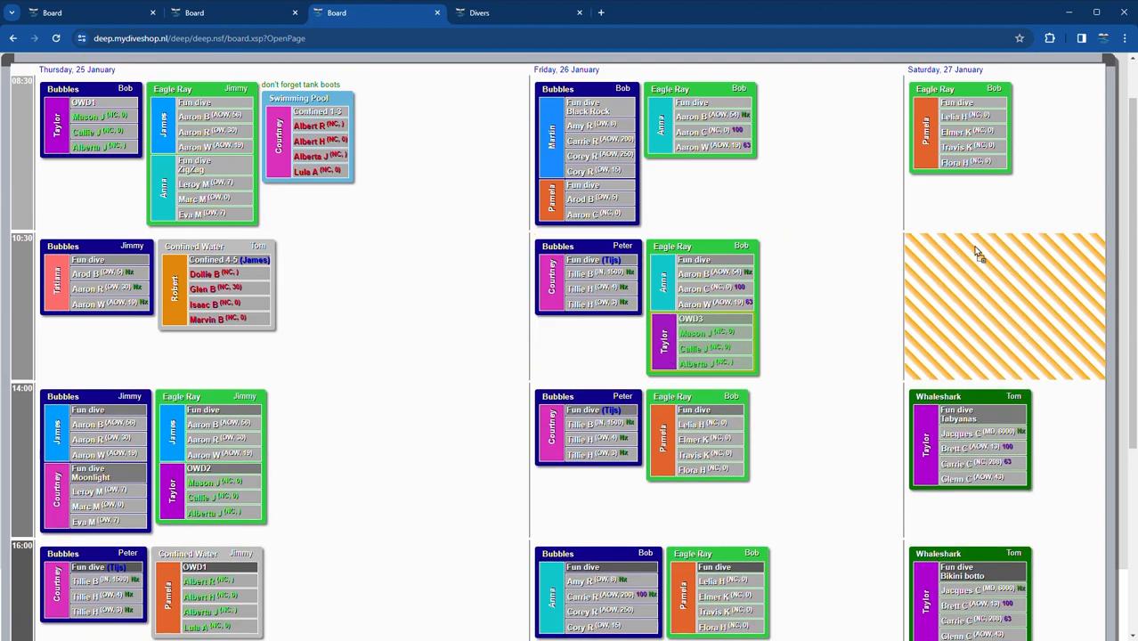
drag(956, 300, 957, 301)
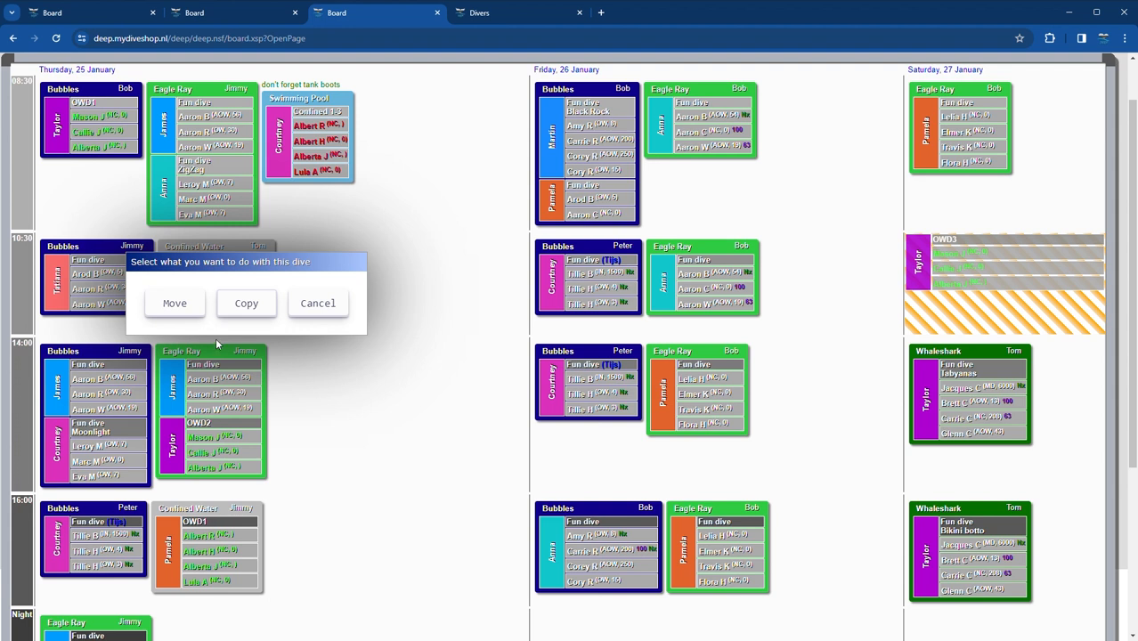
click(244, 307)
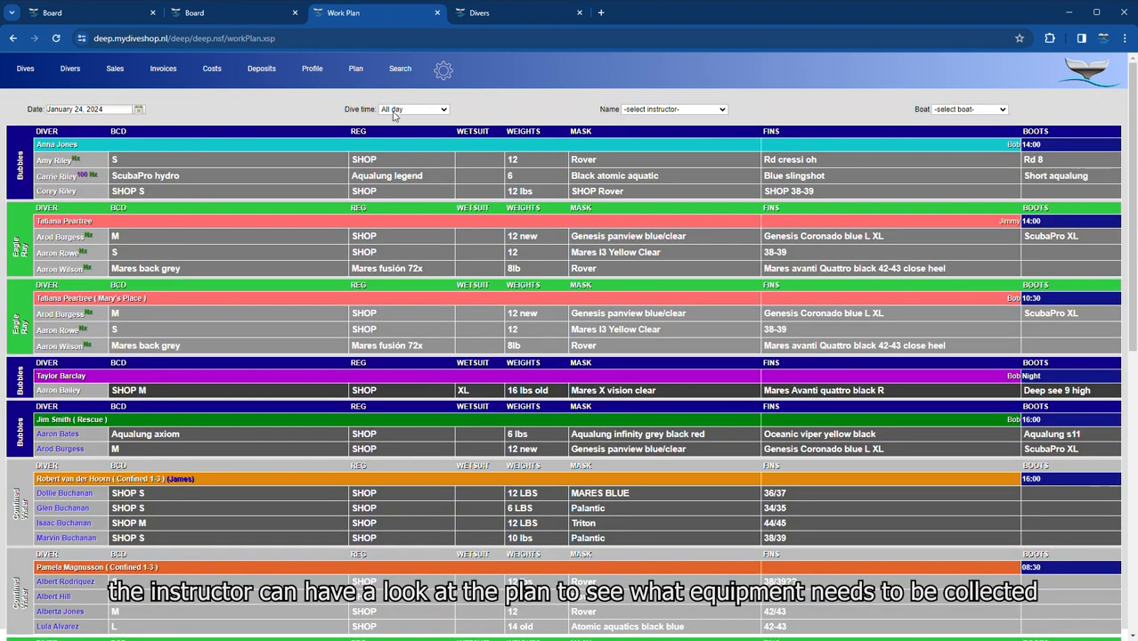
- Filter the equipment work plan to the 08:30 Swimming Pool dives
click(400, 132)
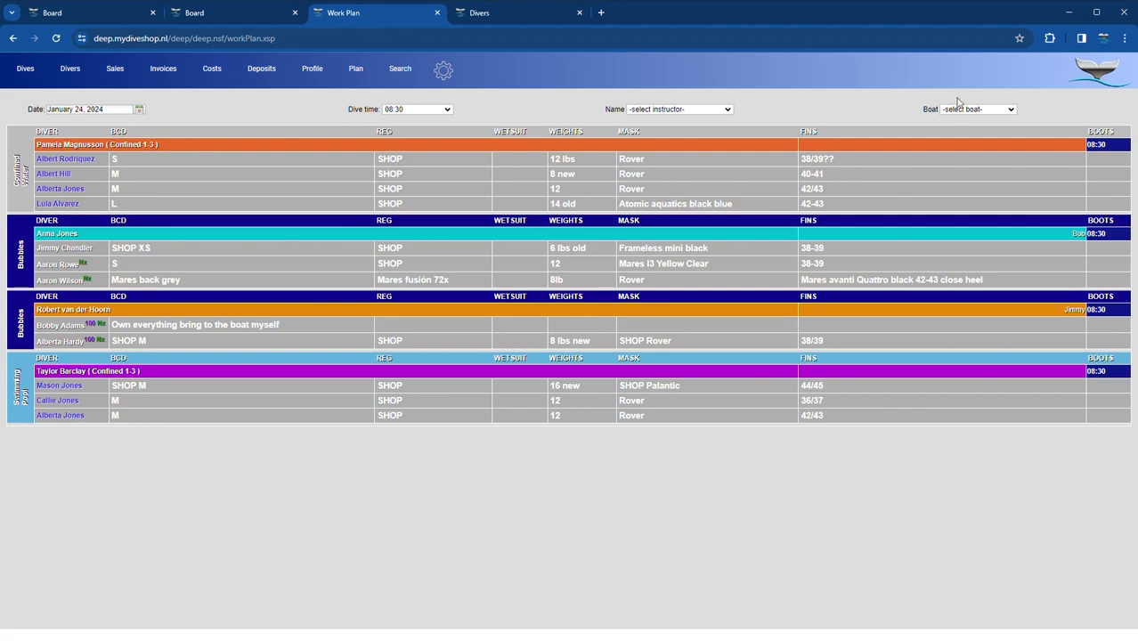
click(972, 158)
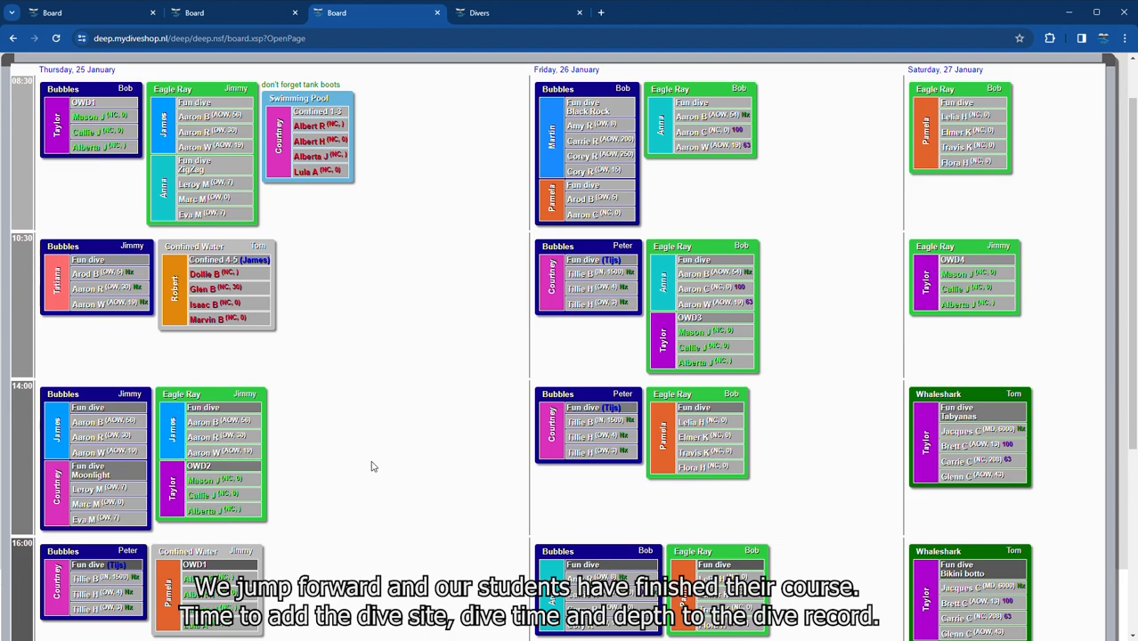
- Log the OWD1 dive at Zig Zag with 45 minutes dive time and 40 feet depth
click(57, 132)
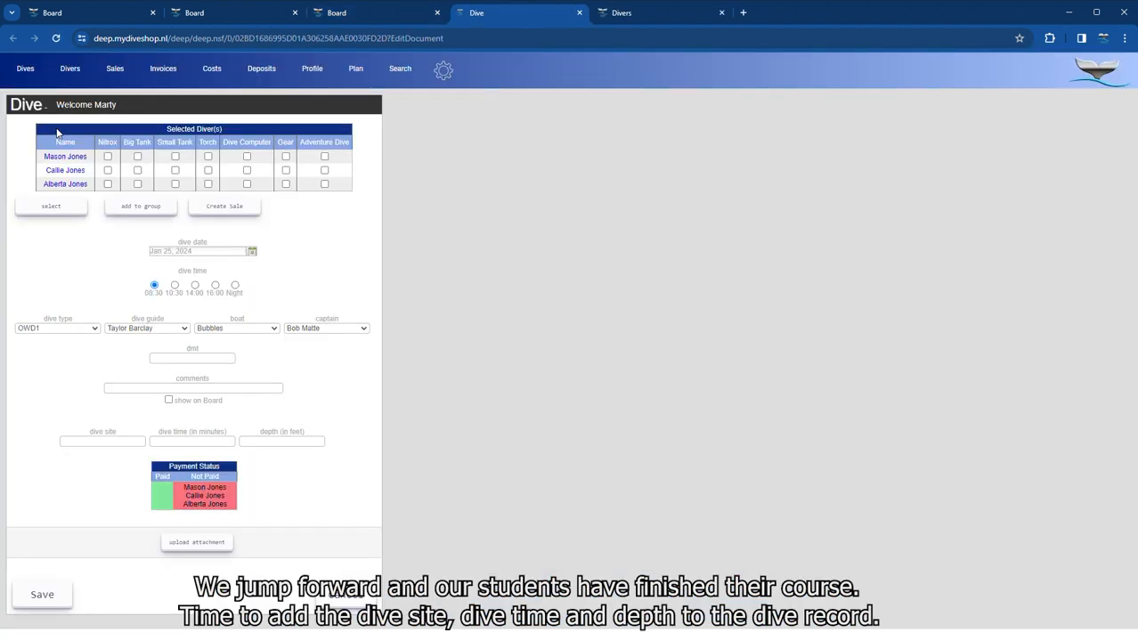
click(114, 445)
click(106, 463)
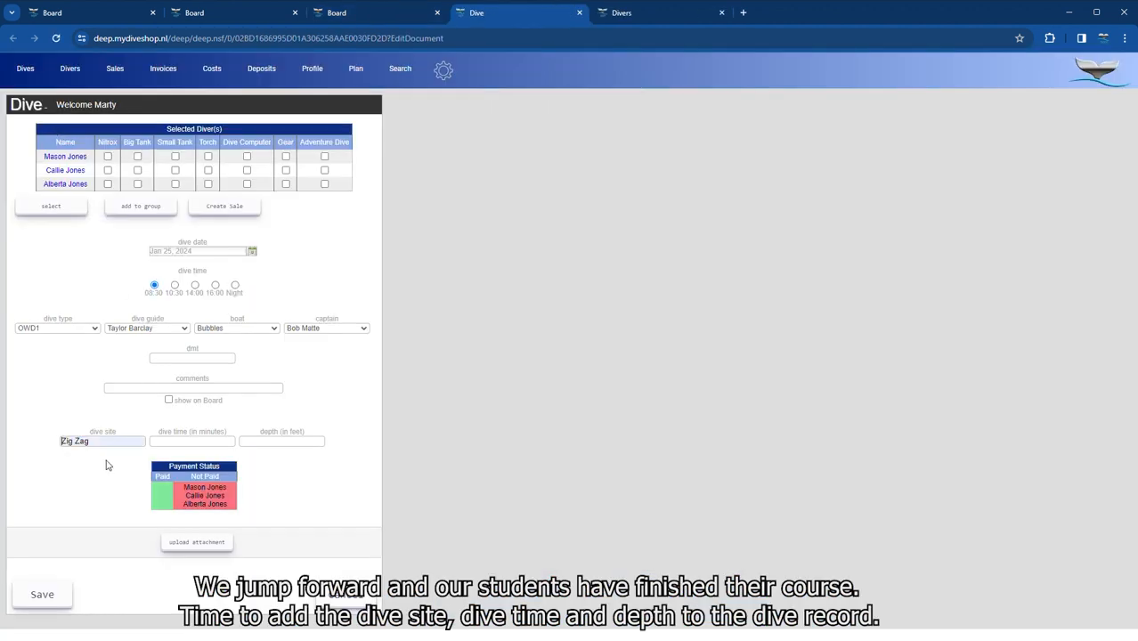
click(175, 448)
text(45)
click(260, 445)
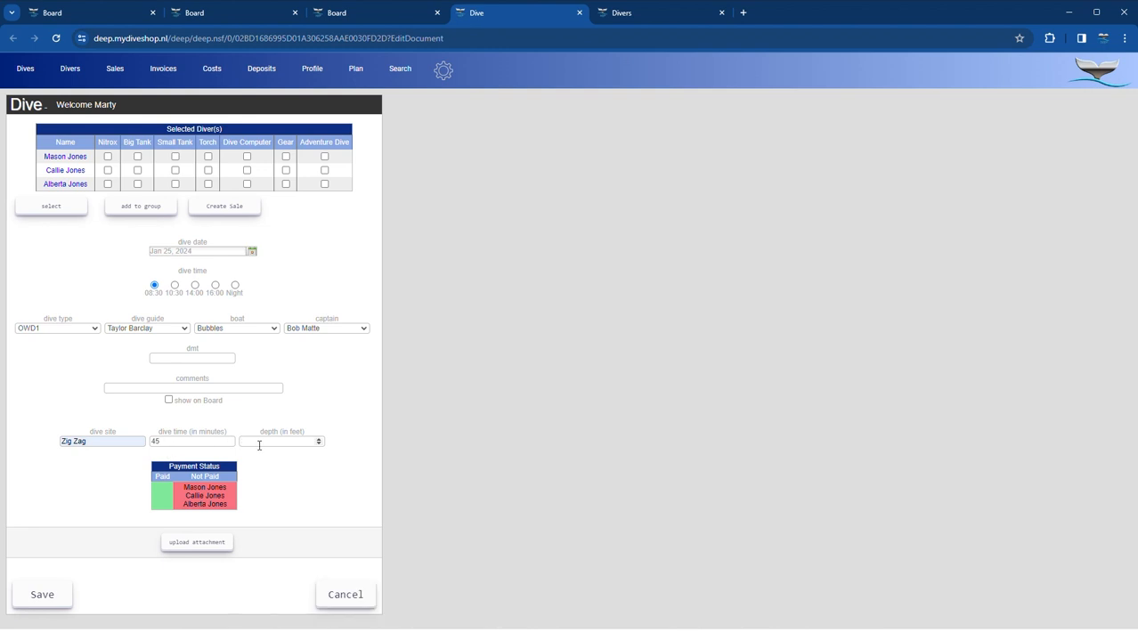
text(40)
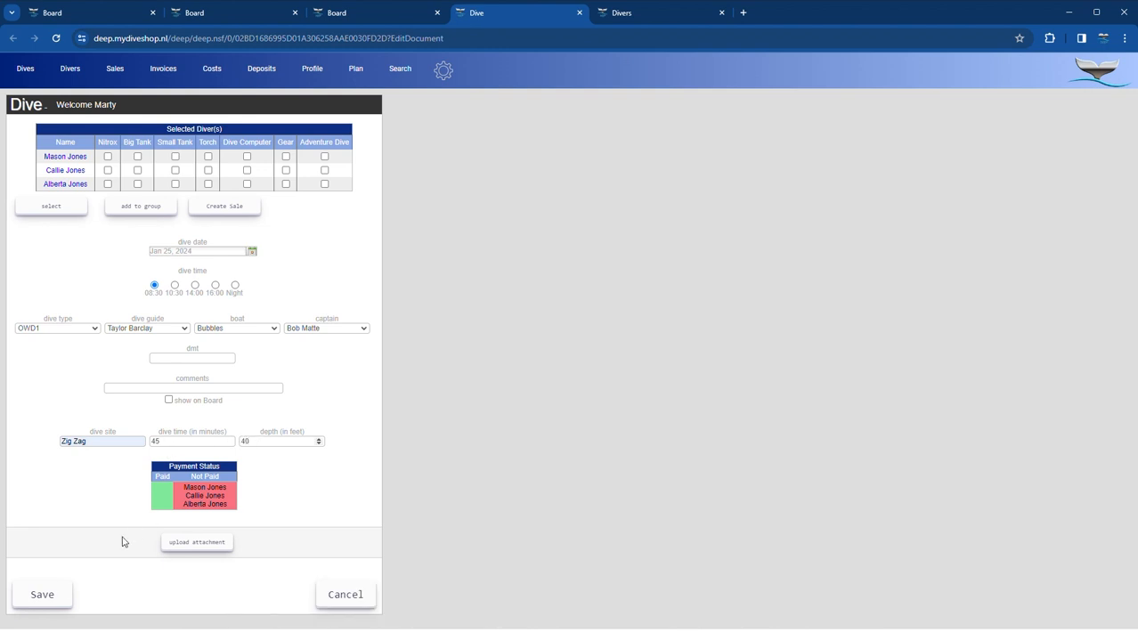
click(45, 595)
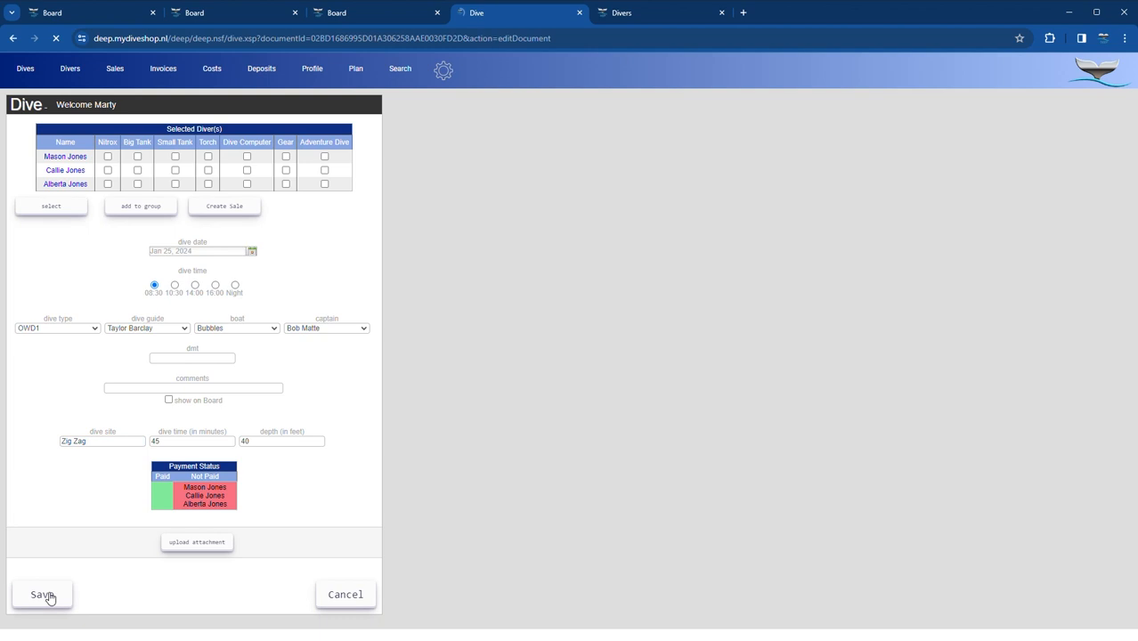
click(579, 12)
- Log the OWD2 dive at Turtle Crossing with 45 minutes and 40 feet
click(171, 497)
click(112, 481)
click(180, 443)
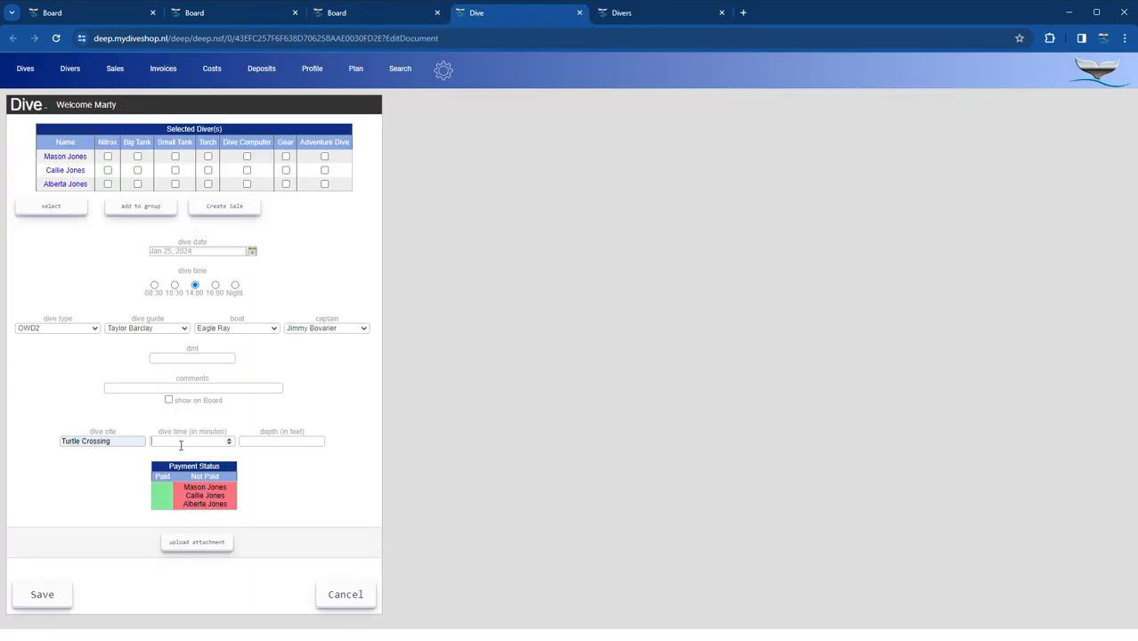
text(45)
click(268, 442)
text(40)
click(62, 601)
click(579, 12)
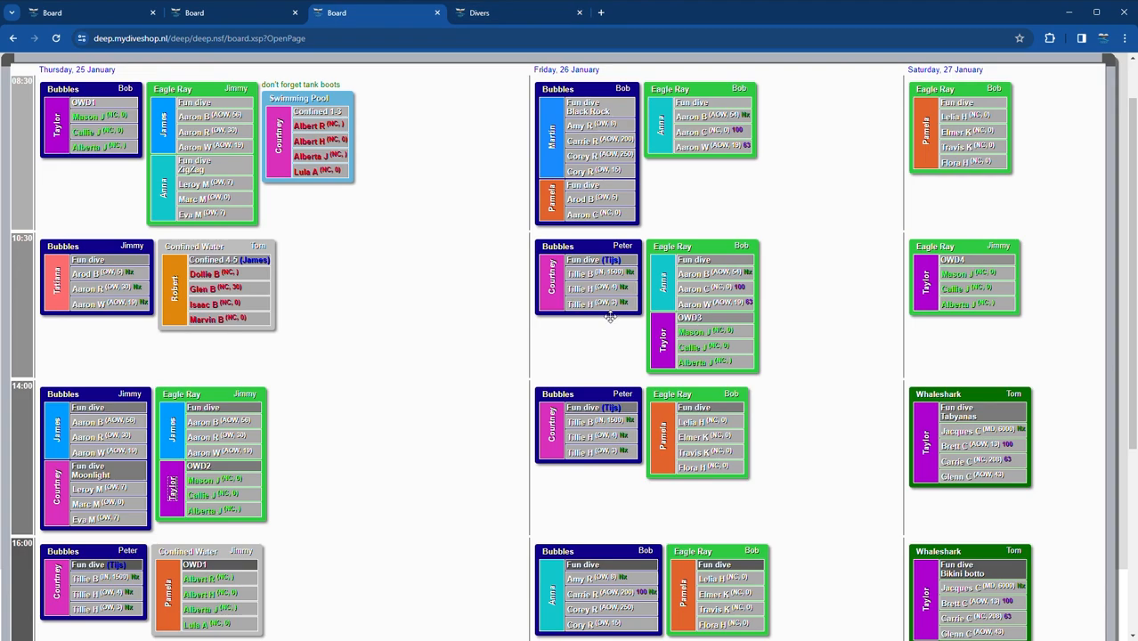
- Log the Friday OWD3 dive at Tabayana's, entering 50 for its dive data
click(609, 314)
click(265, 442)
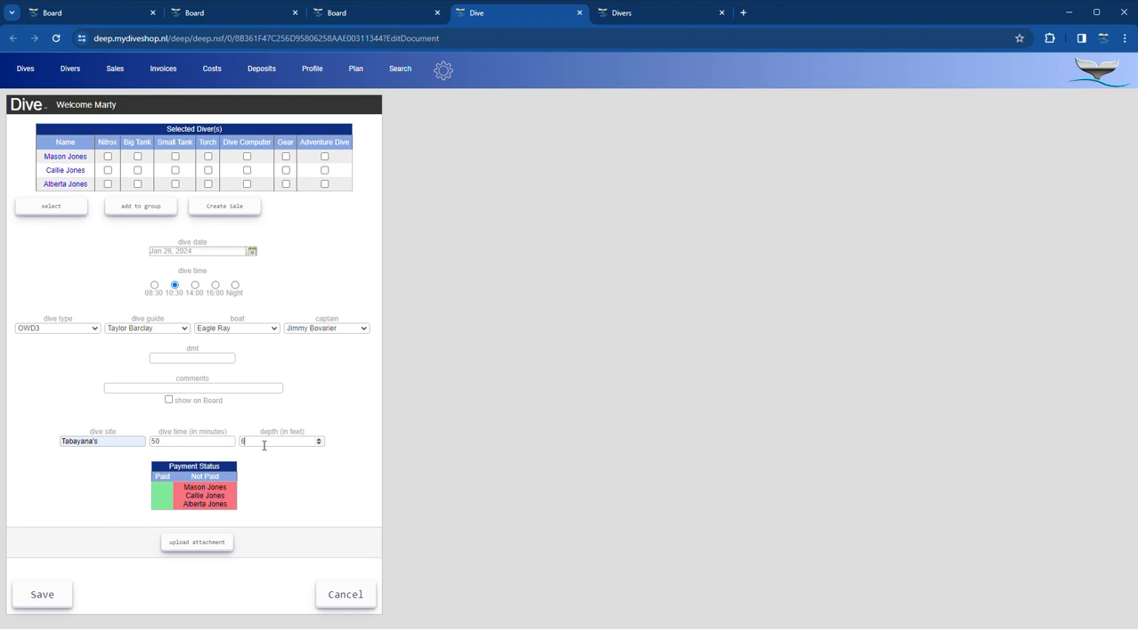
text(50)
click(48, 594)
click(579, 12)
click(928, 287)
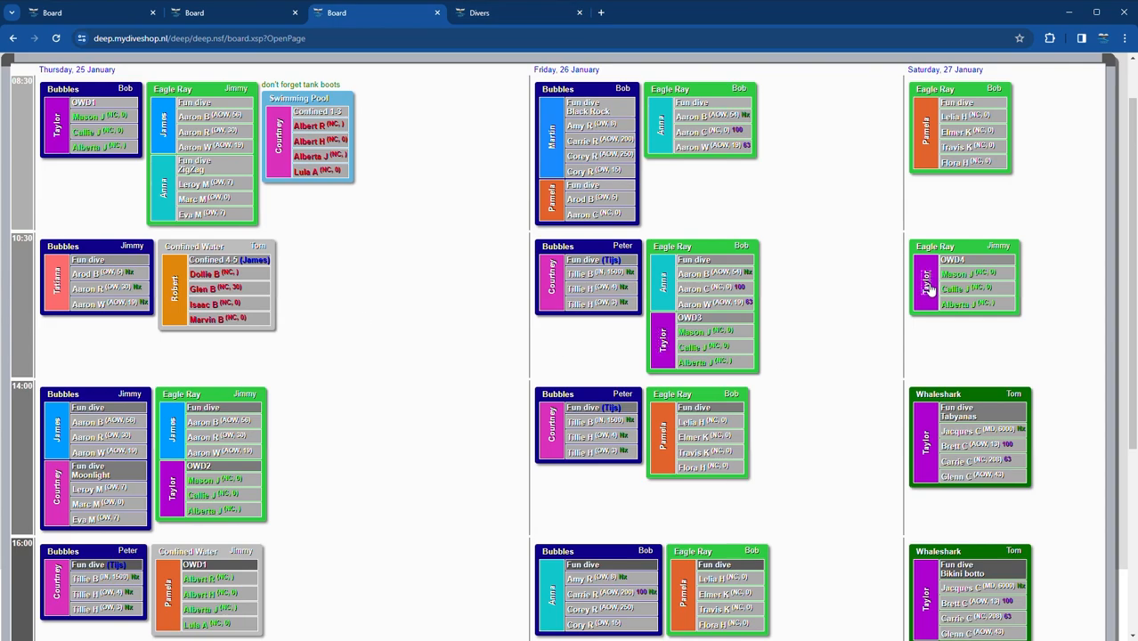
- Log the Saturday OWD4 dive at Black Rock with 50 minutes and 60 feet
click(101, 445)
click(107, 525)
click(185, 444)
text(50)
click(284, 443)
click(44, 595)
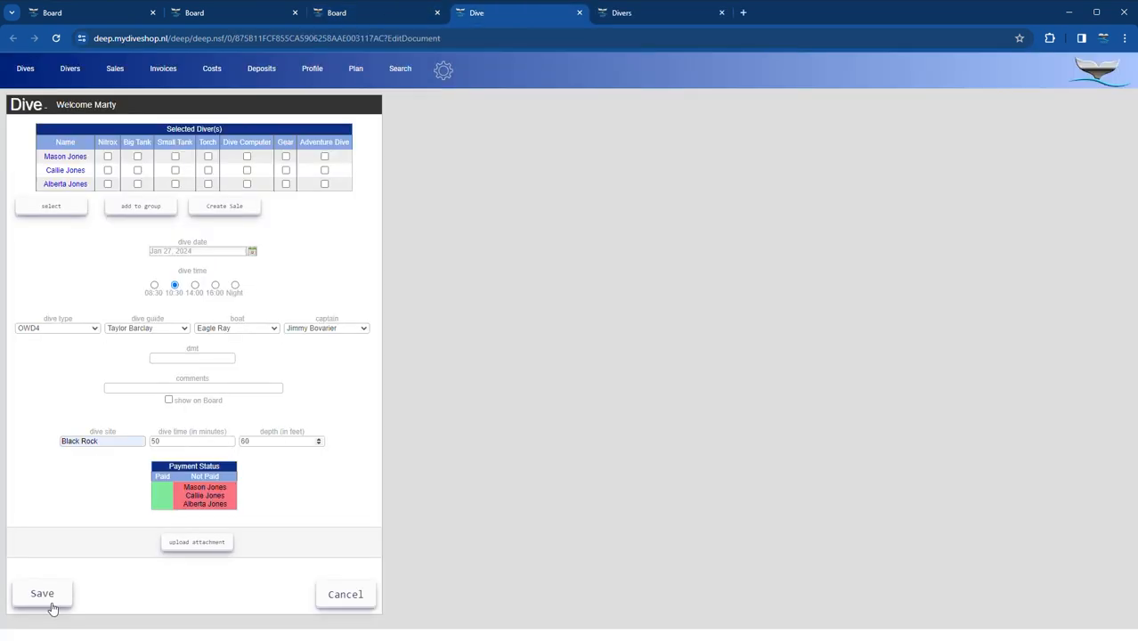
click(579, 12)
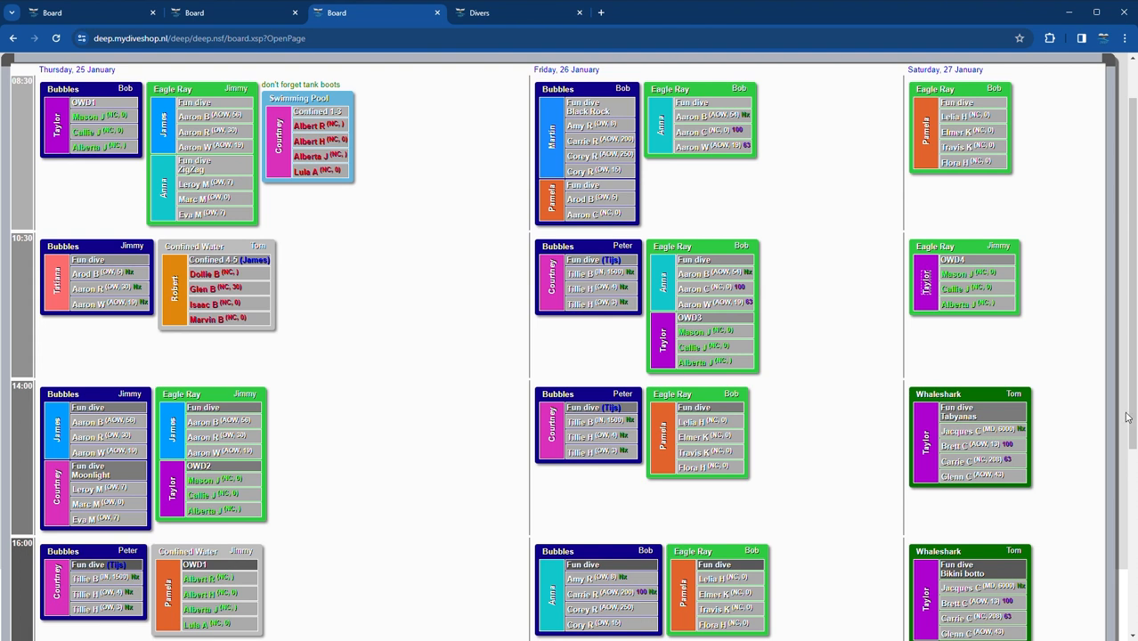
- Start a new invoice and select the three family divers using the family-name filter
scroll(445, 453, up, 2)
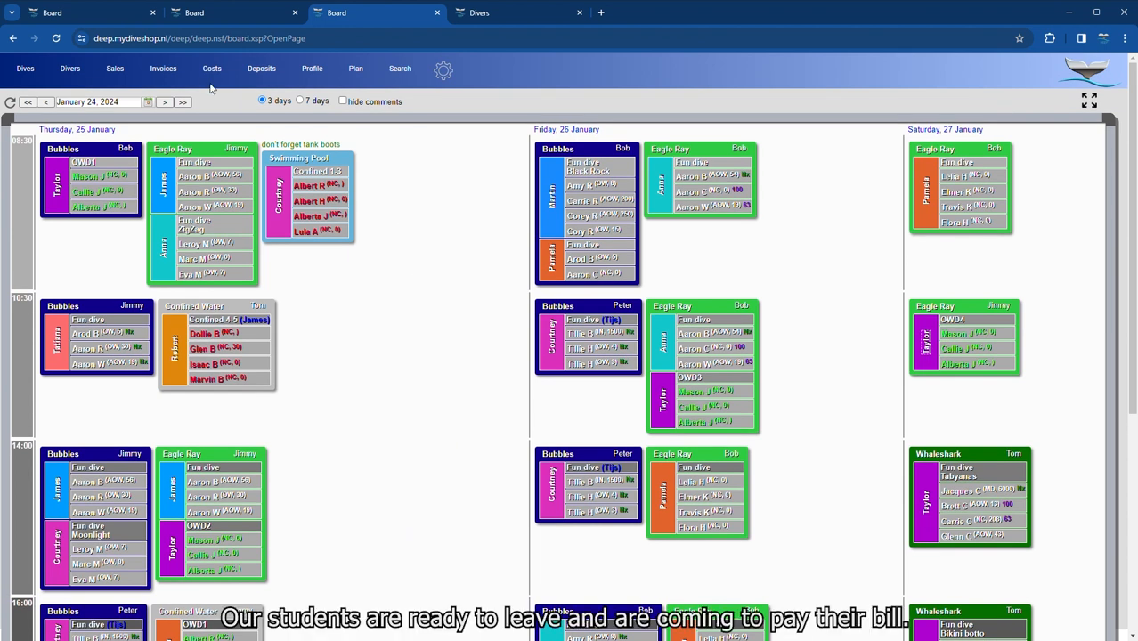
click(163, 69)
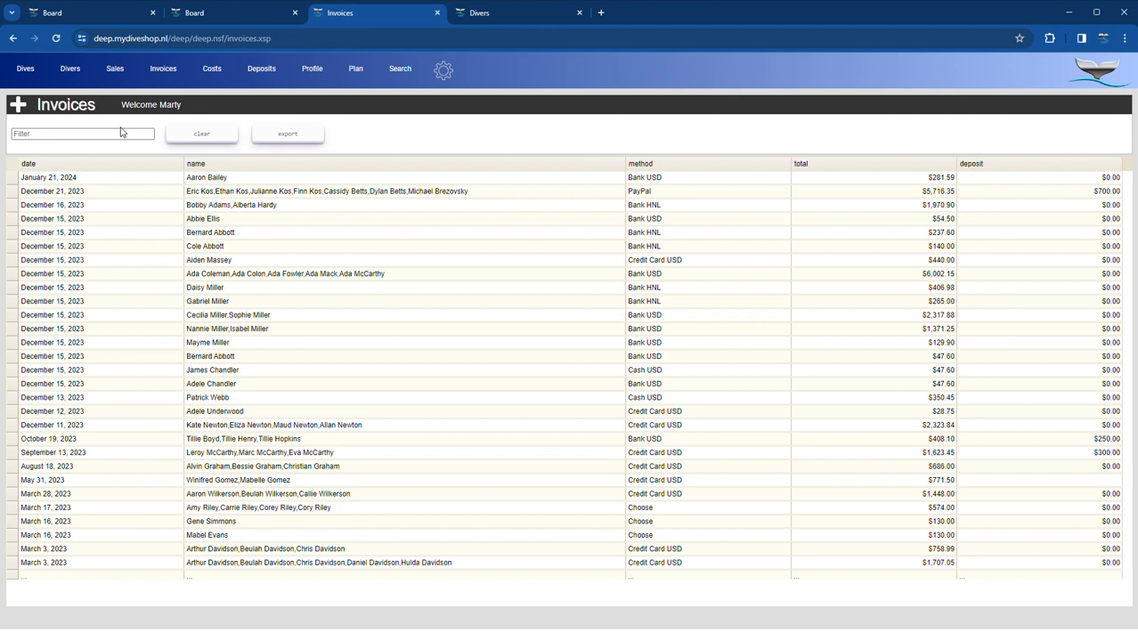
click(18, 106)
click(150, 146)
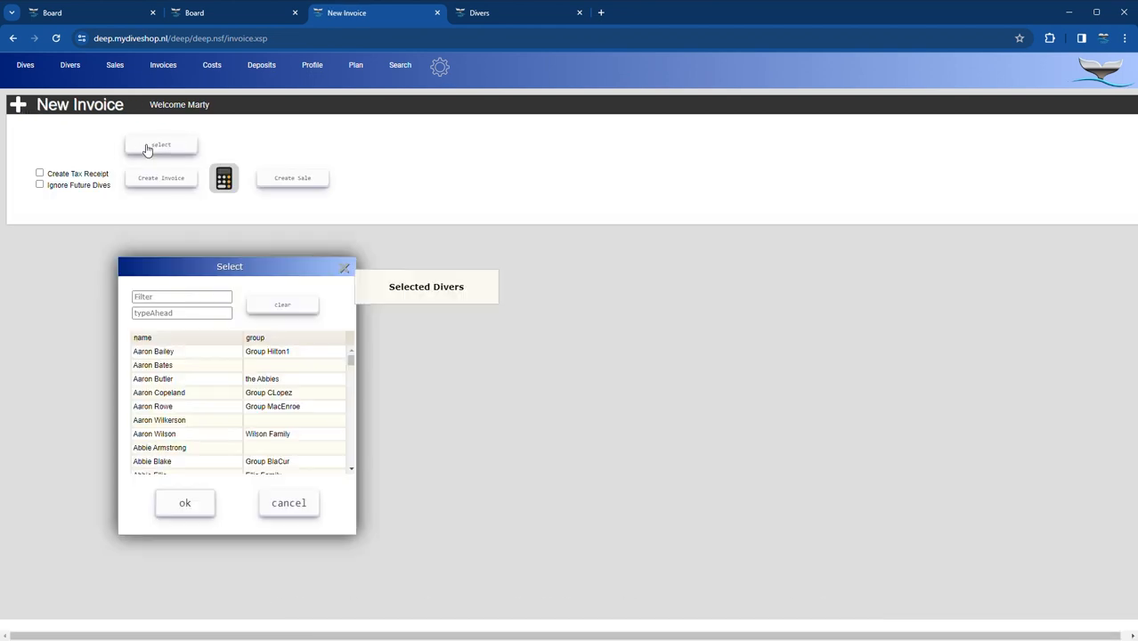
text(jones family)
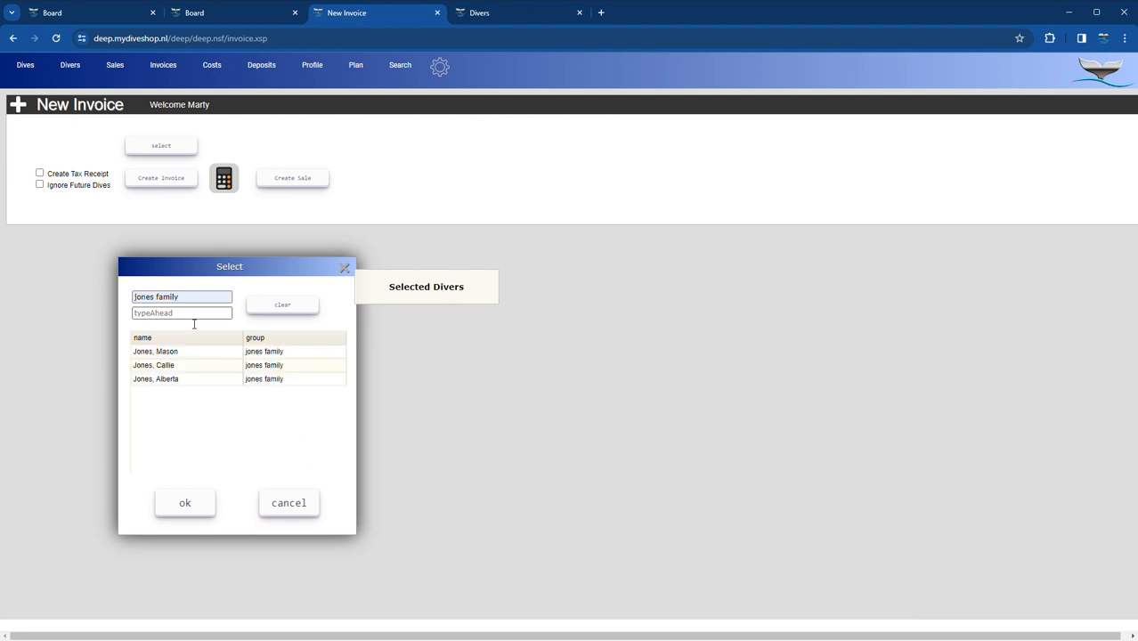
click(159, 355)
click(158, 365)
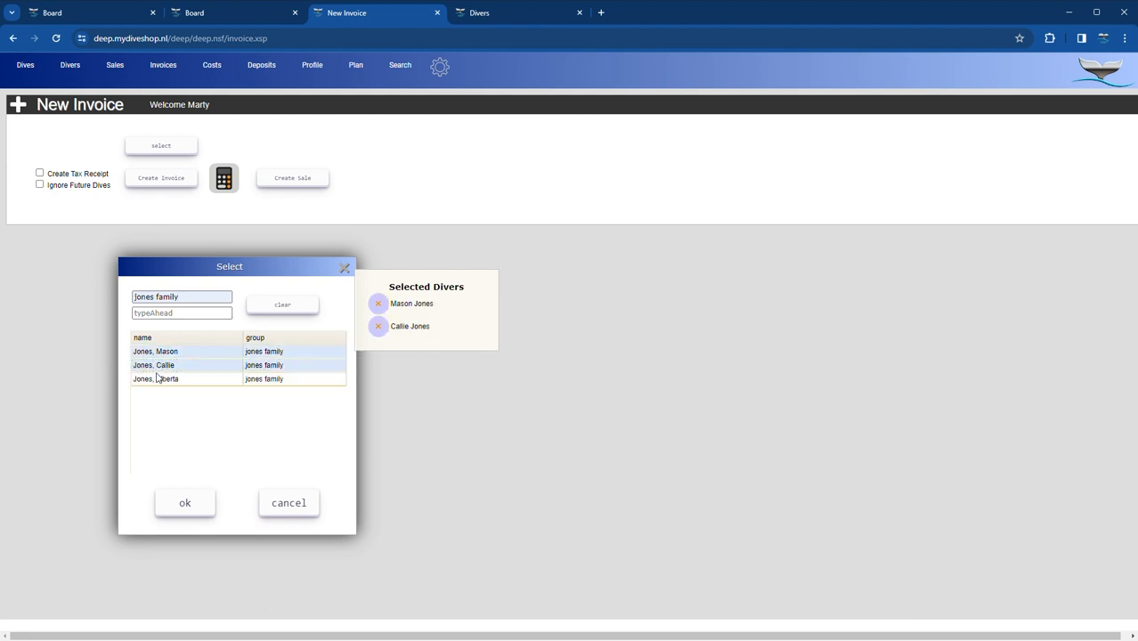
click(157, 378)
click(186, 505)
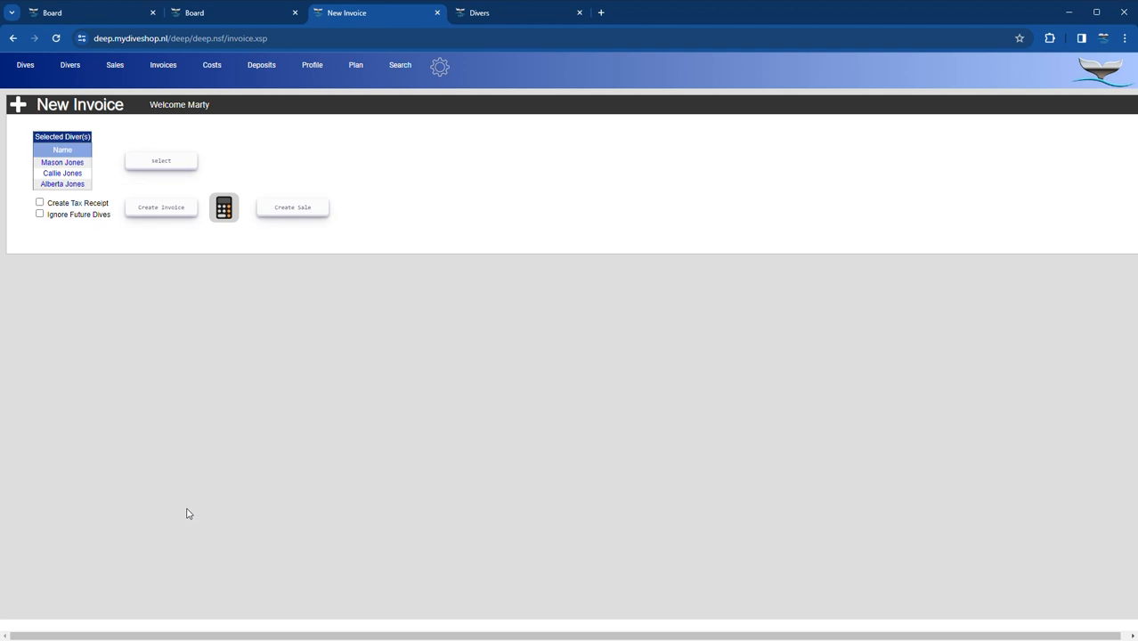
click(163, 215)
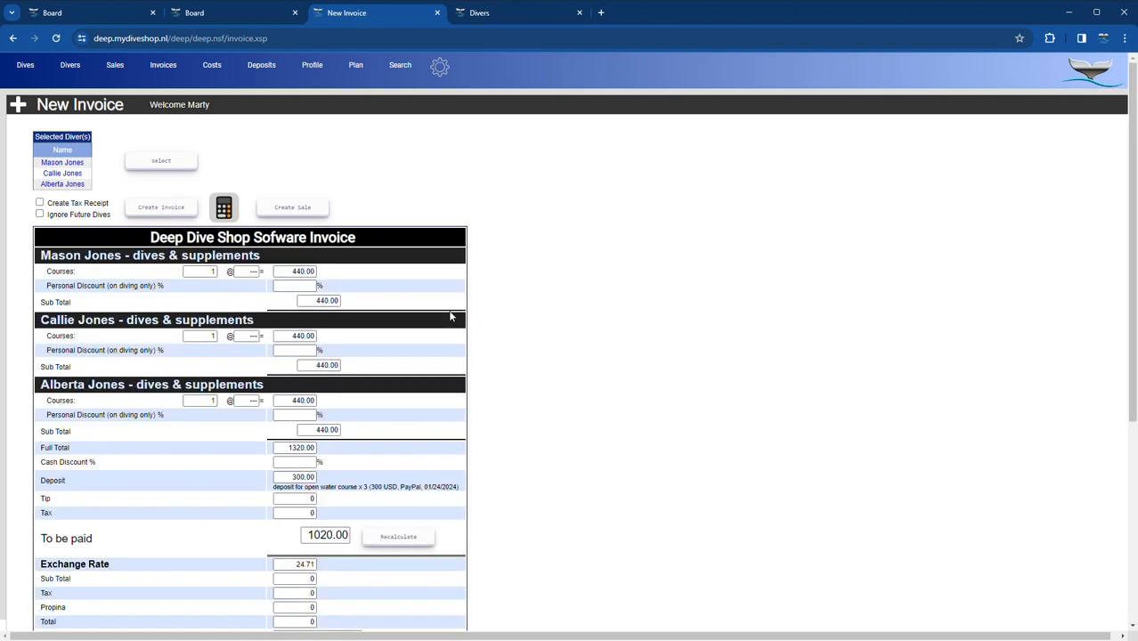
- Scroll through the 1020.00 invoice to review each diver's dives and the 440 course sales
scroll(449, 316, down, 1)
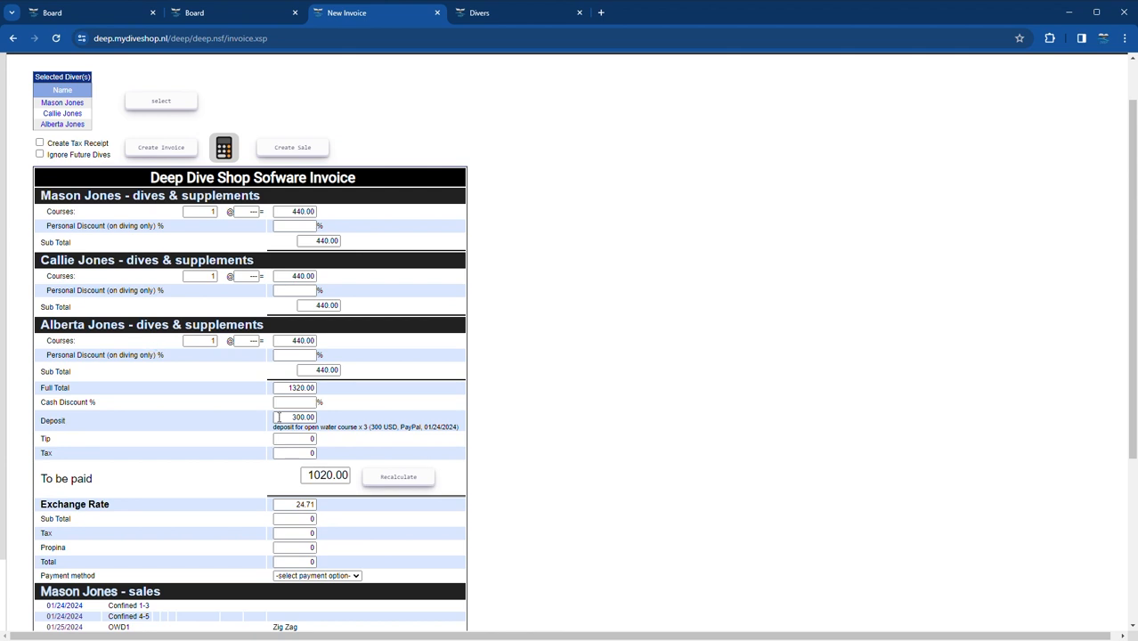
scroll(330, 409, down, 1)
scroll(331, 409, down, 2)
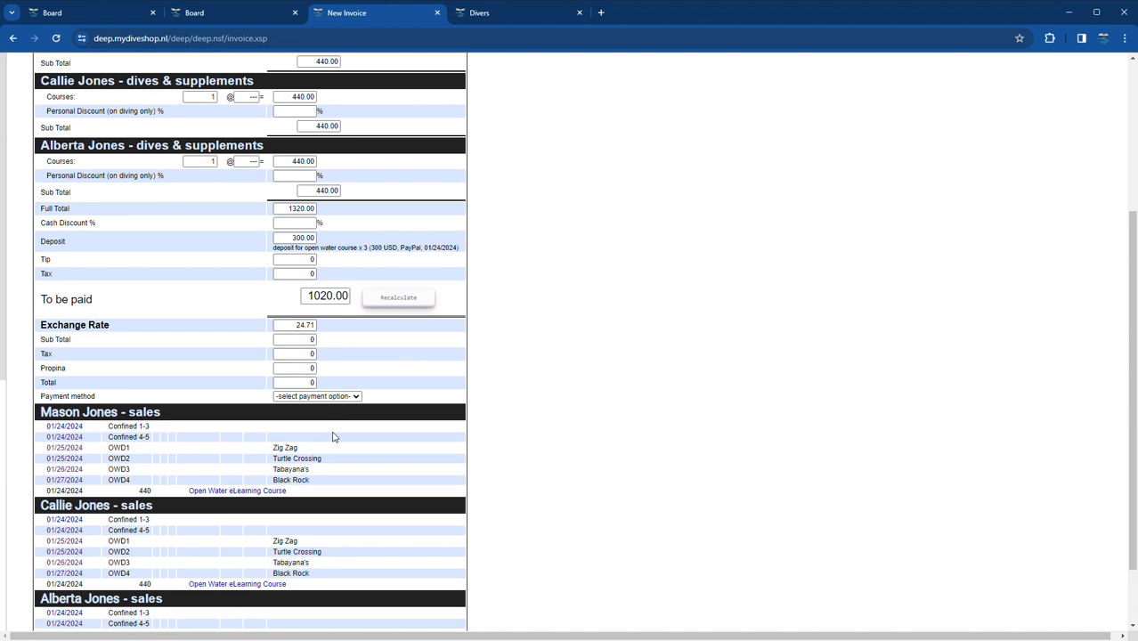
scroll(334, 436, down, 1)
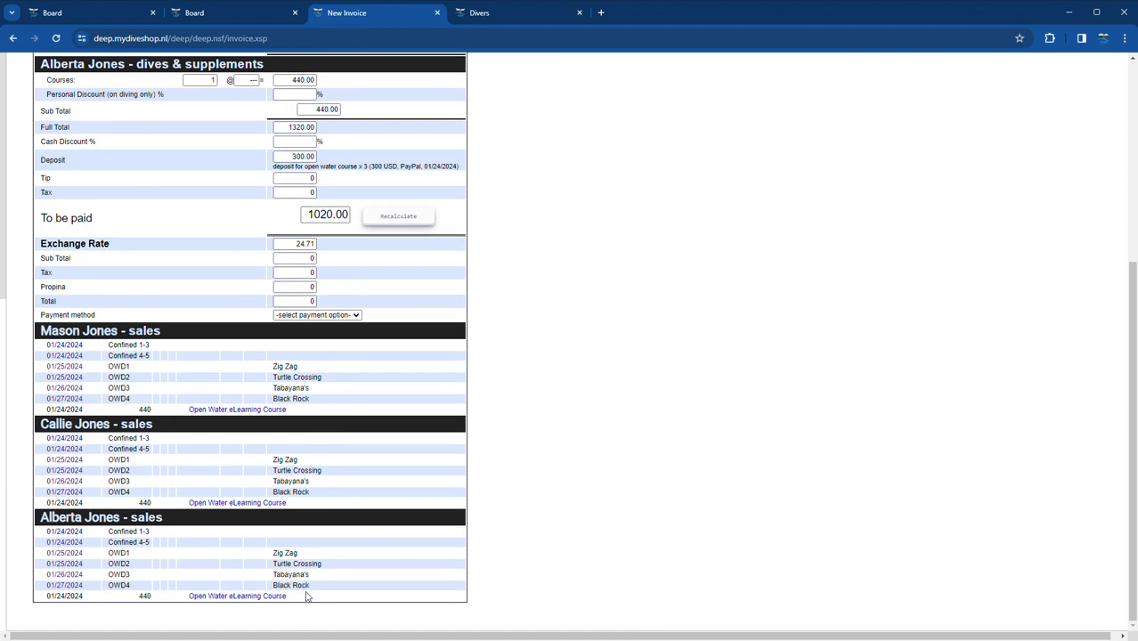
scroll(225, 561, up, 4)
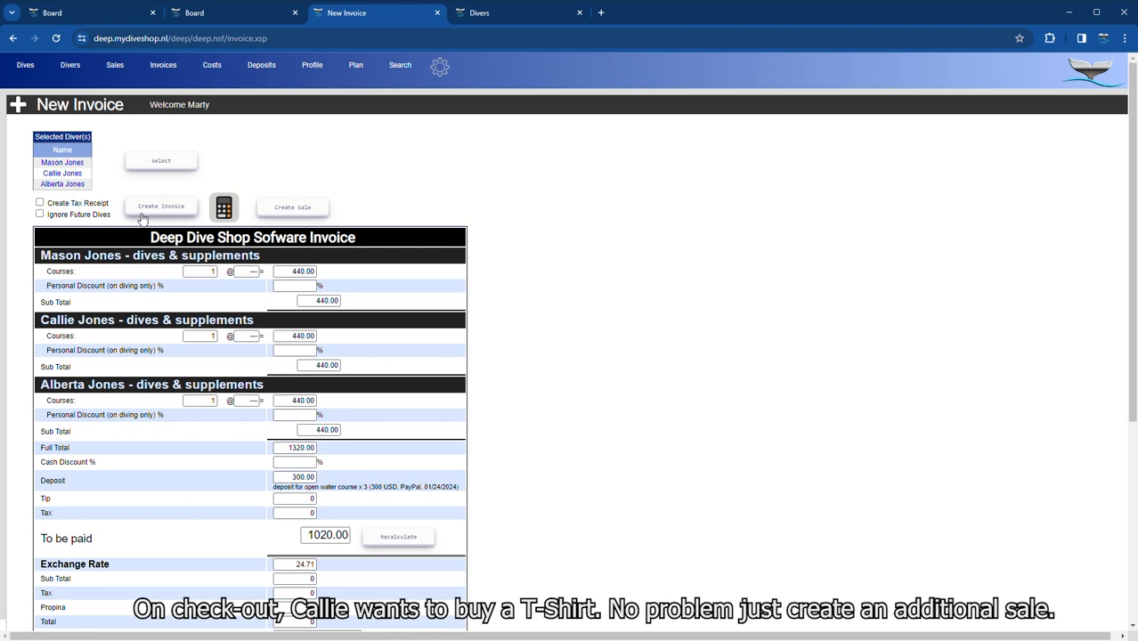
- Record a $25 black size S T-Shirt sale for one of the family divers
click(298, 210)
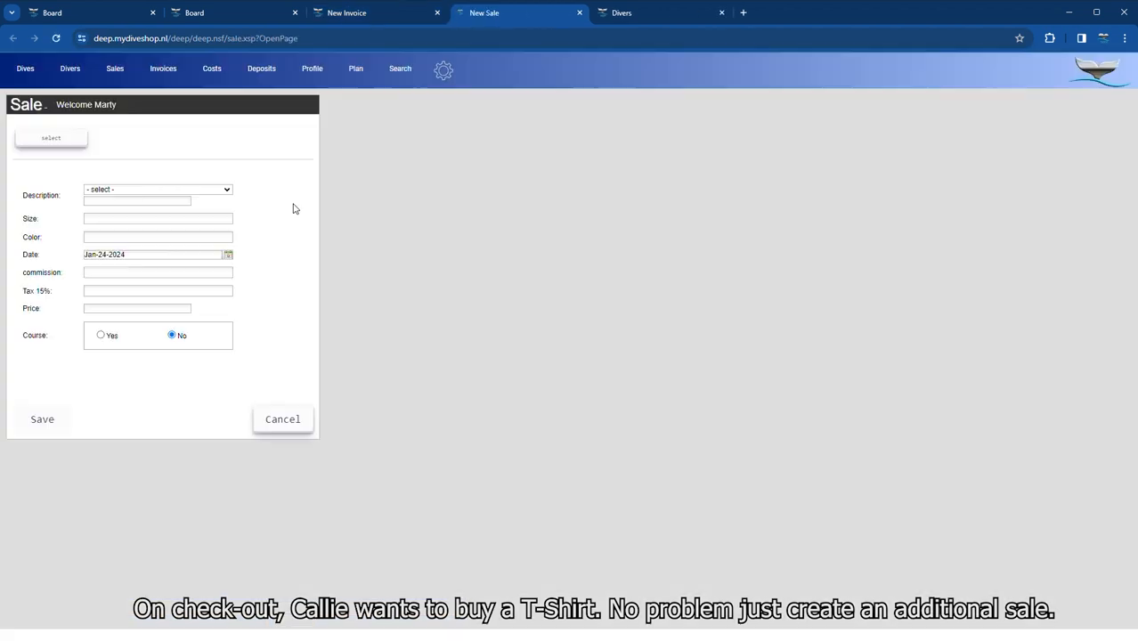
click(80, 141)
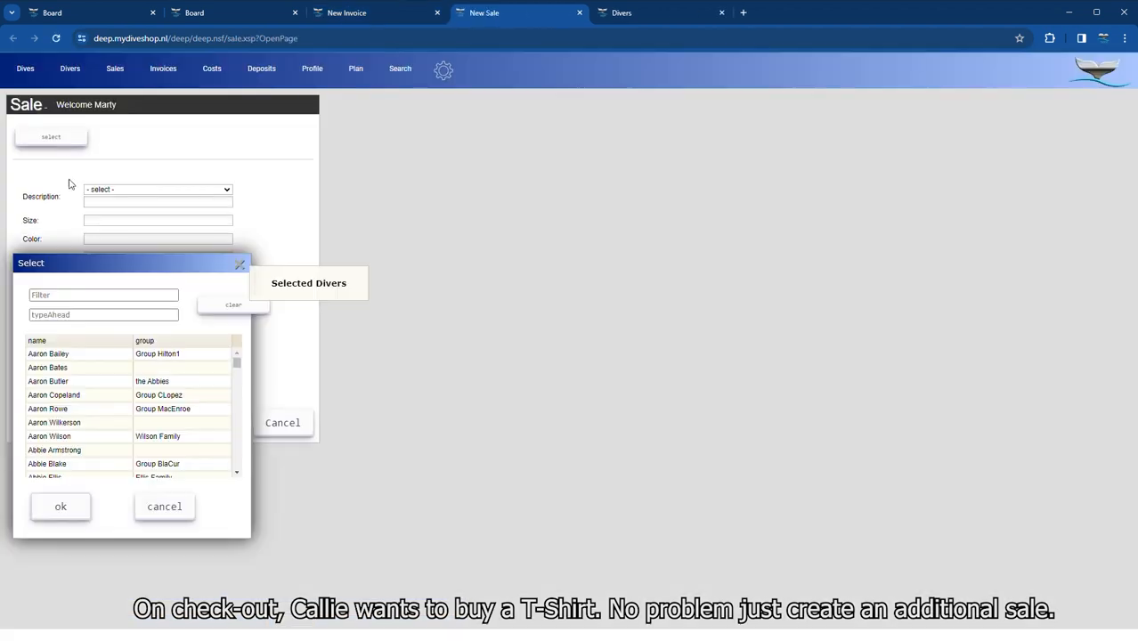
click(80, 297)
text(ca)
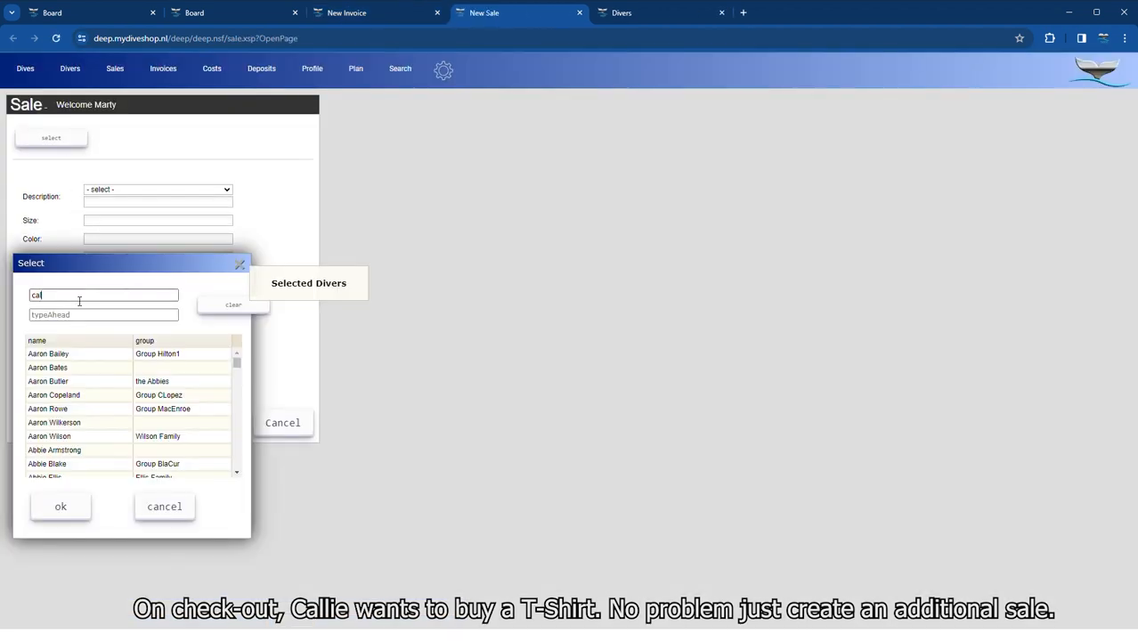
text(llie)
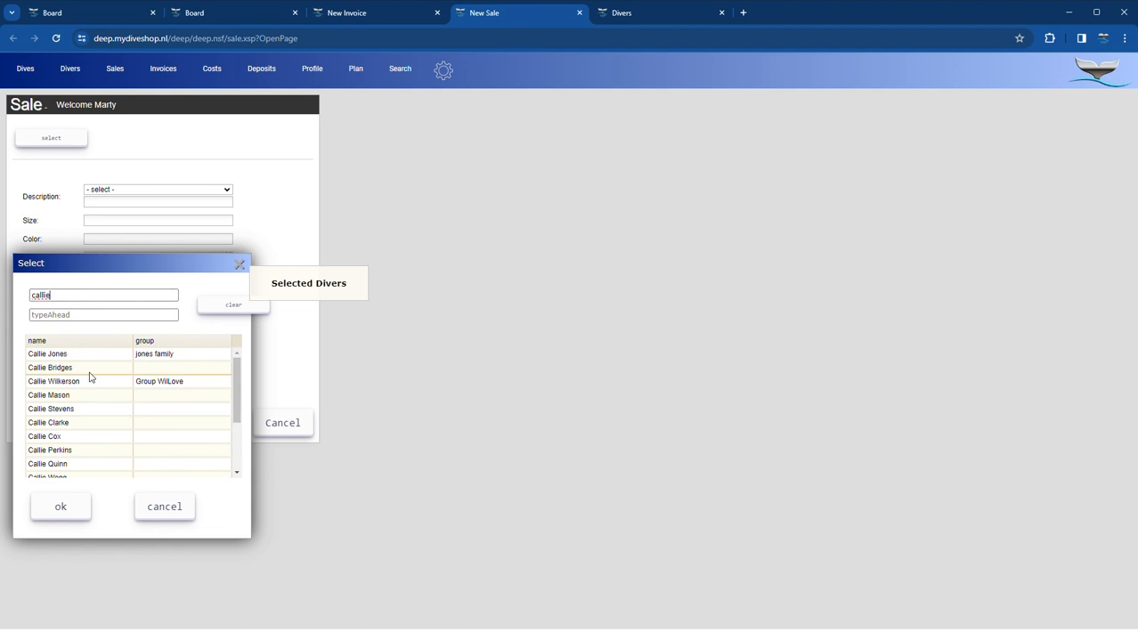
click(72, 353)
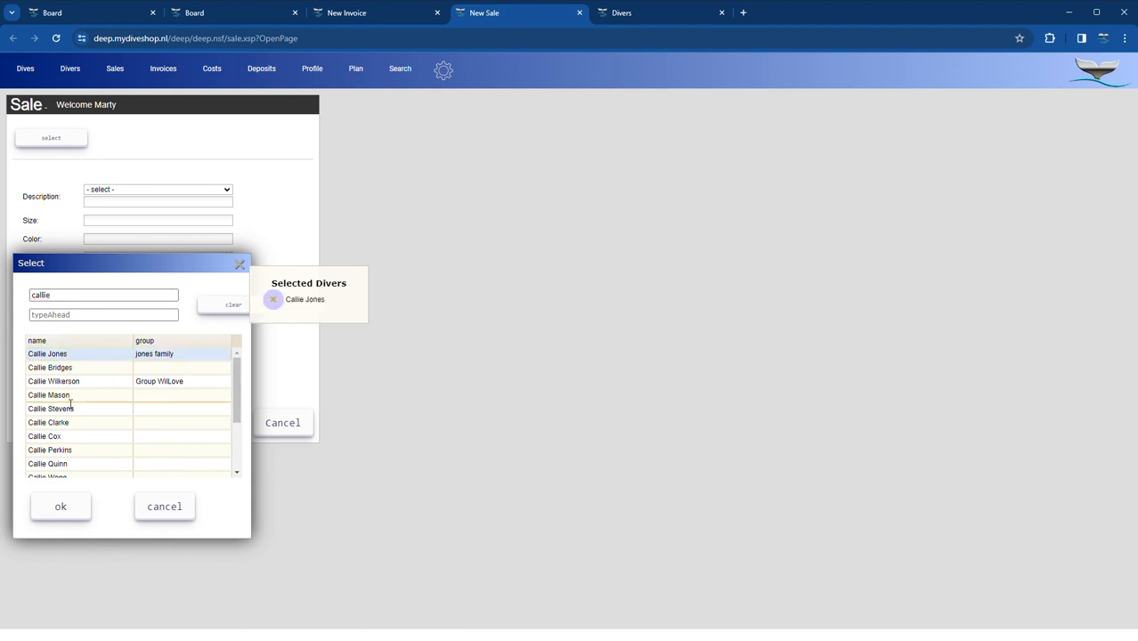
click(62, 507)
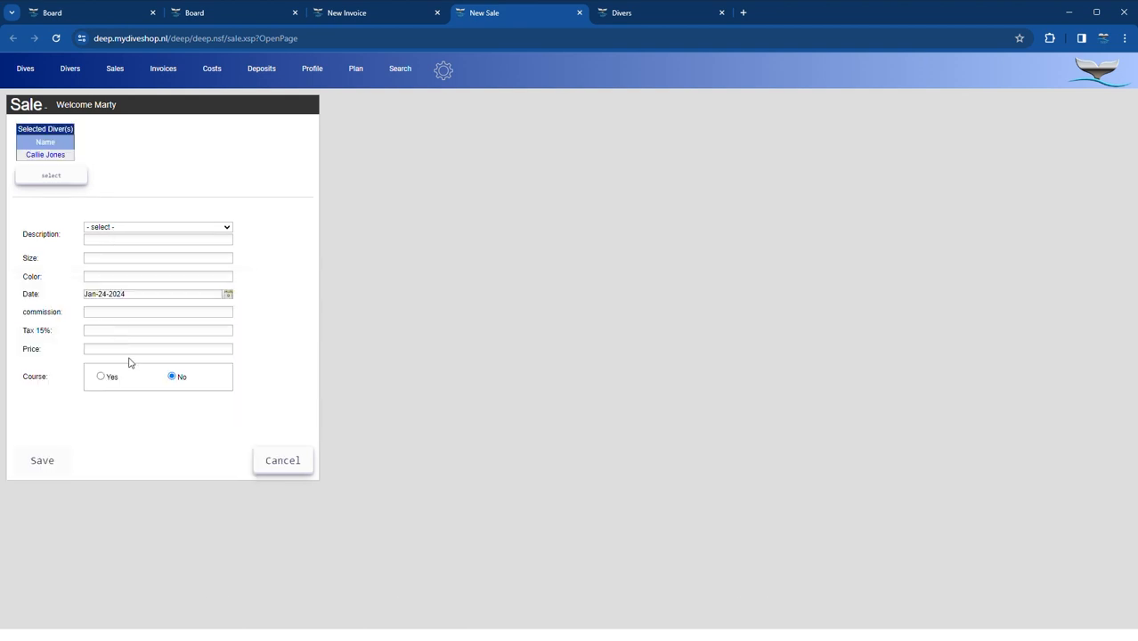
click(126, 333)
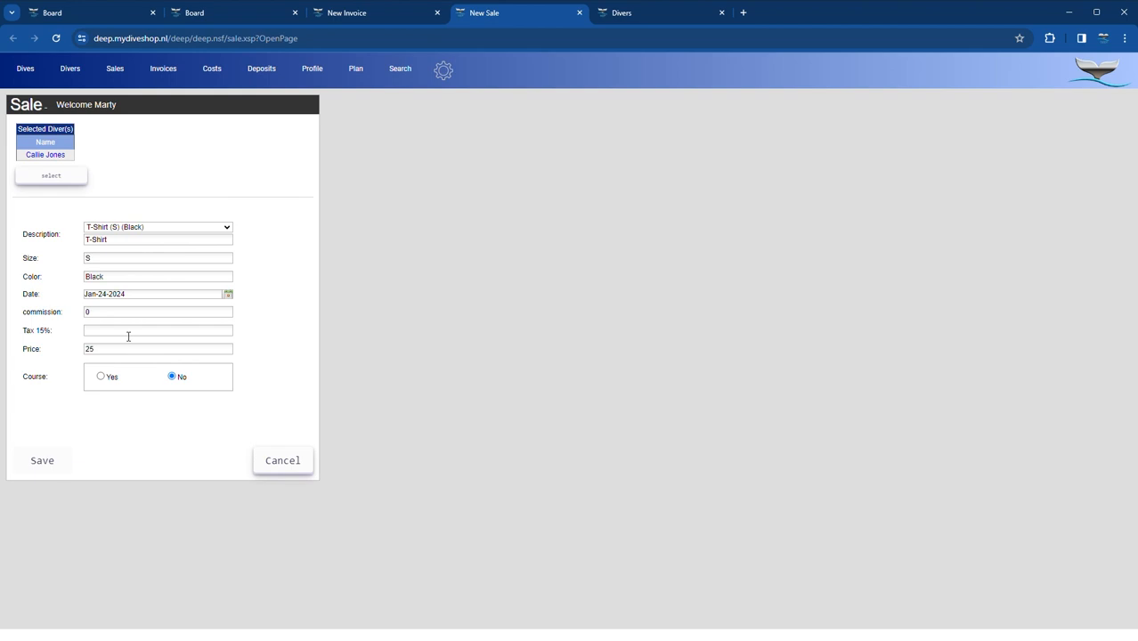
click(44, 463)
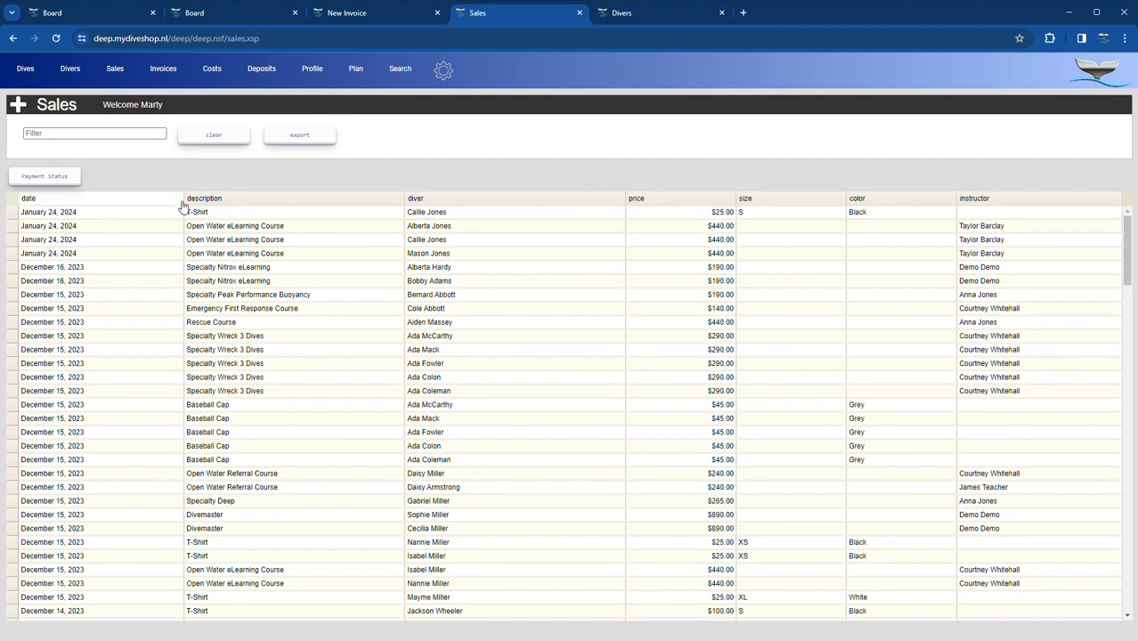
click(579, 13)
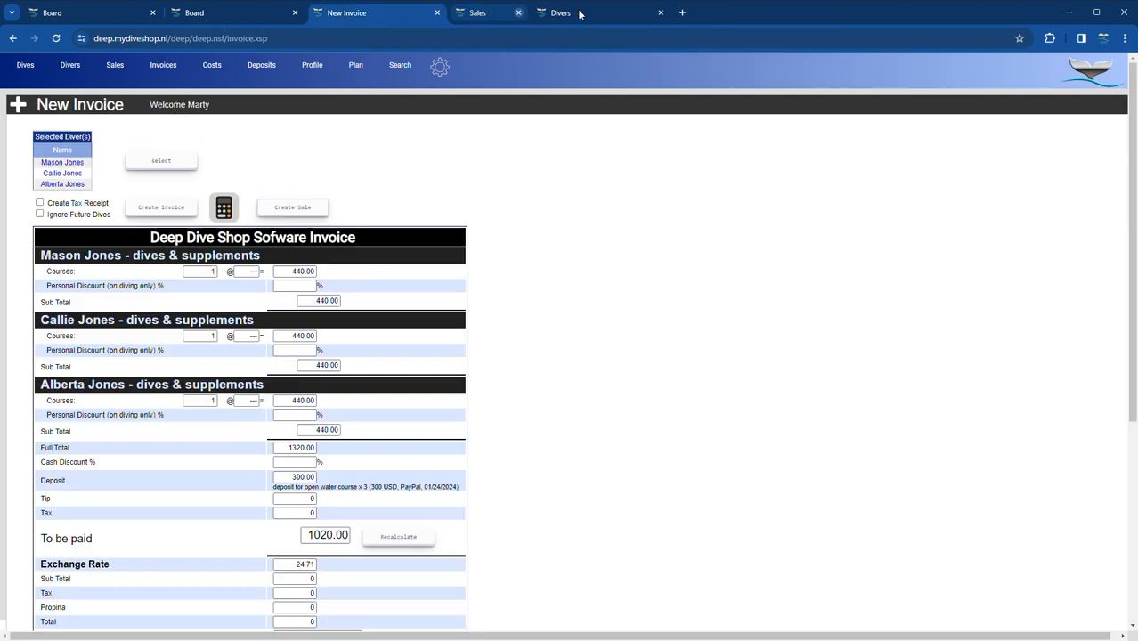
- Rebuild the family invoice with the T-Shirt and save it paid by Credit Card USD
click(161, 210)
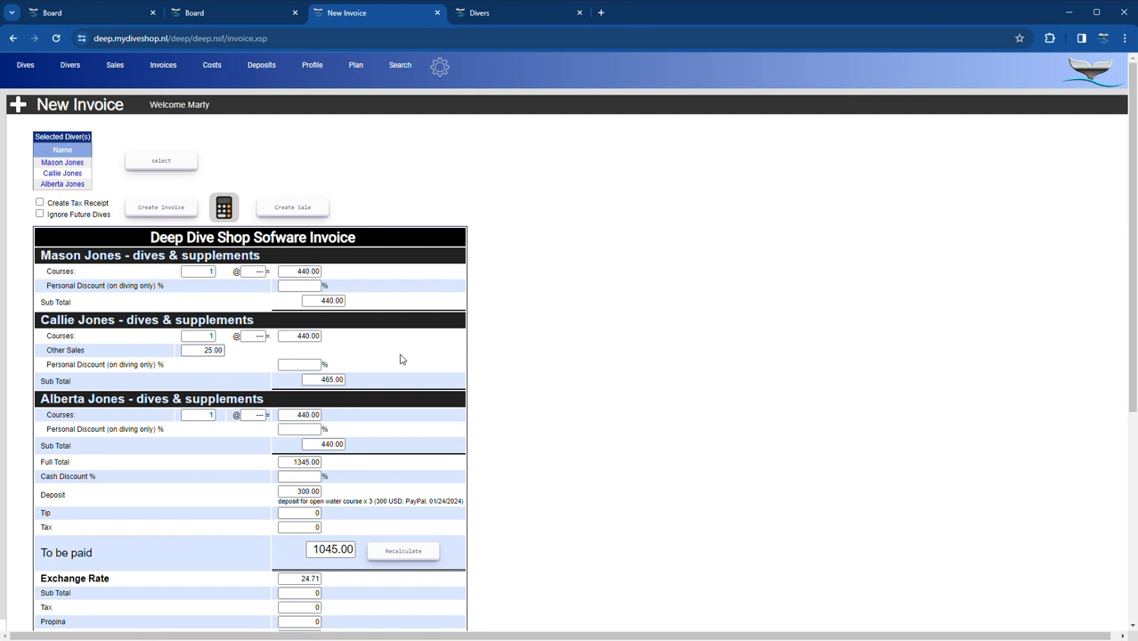
scroll(399, 356, down, 4)
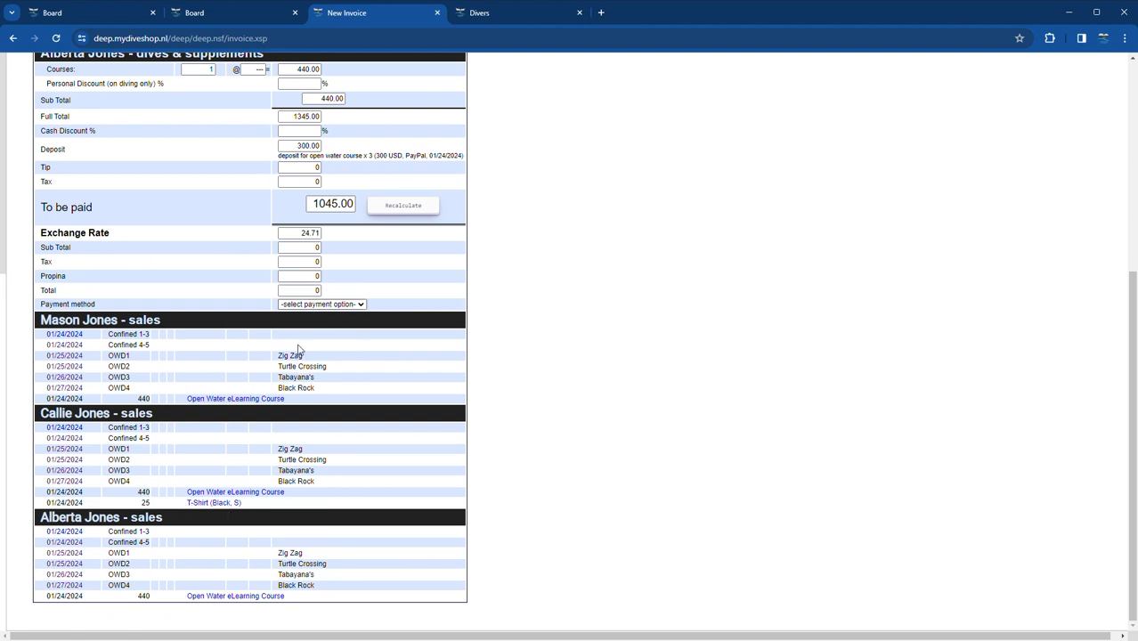
click(299, 350)
scroll(370, 318, down, 1)
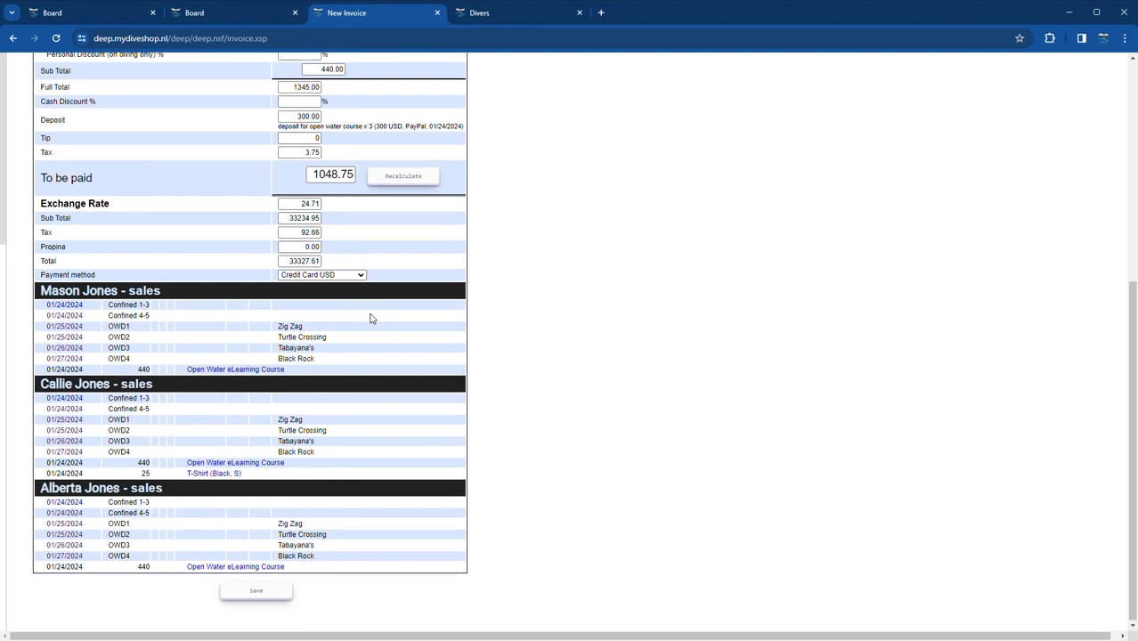
click(257, 595)
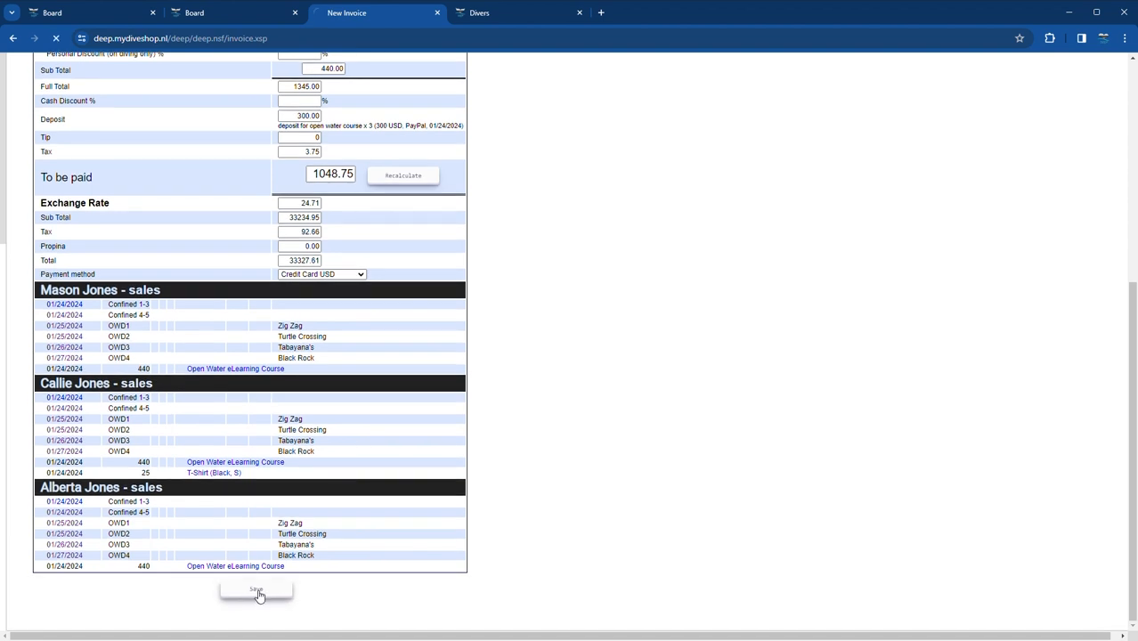
scroll(570, 308, down, 1)
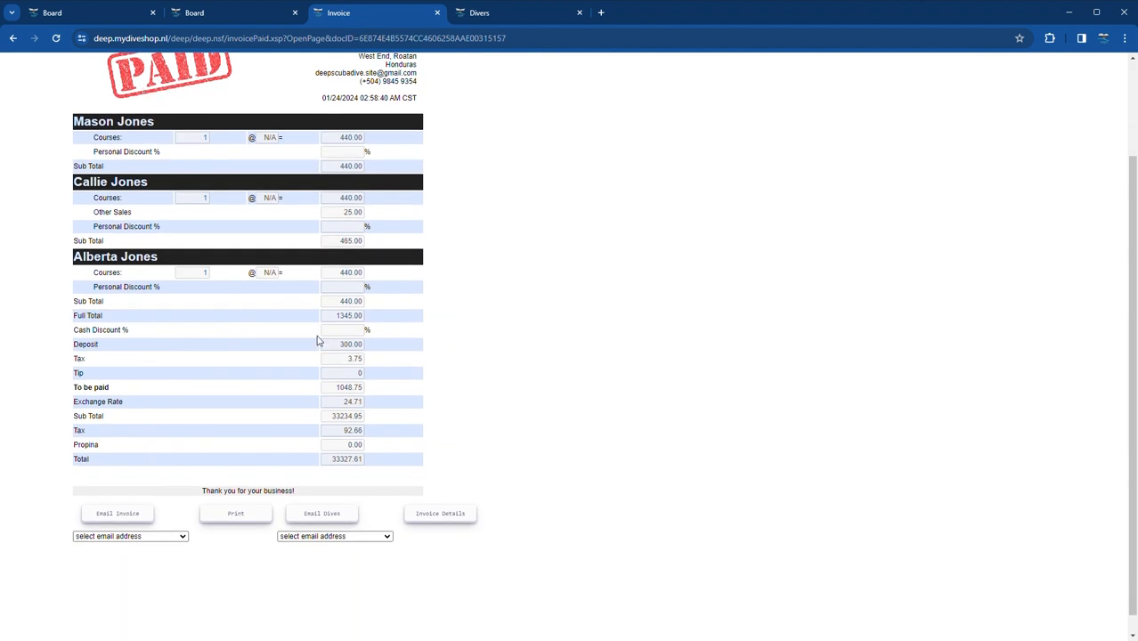
- Send the dive log from the paid invoice to the shop address, then return to the 23–25 January board
click(324, 560)
click(320, 515)
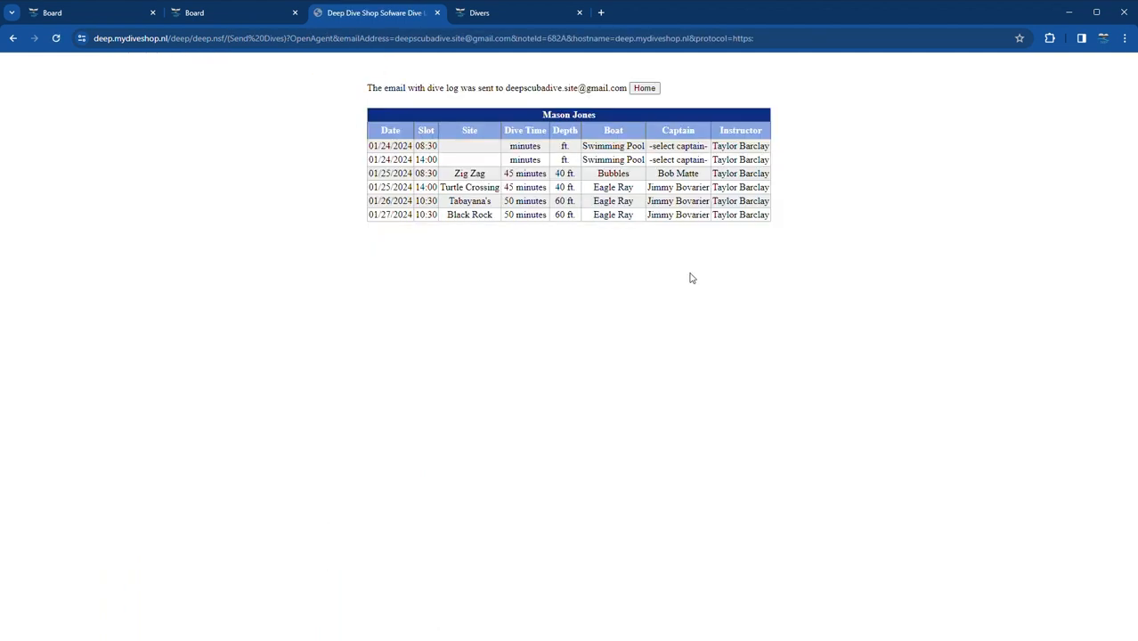
click(645, 89)
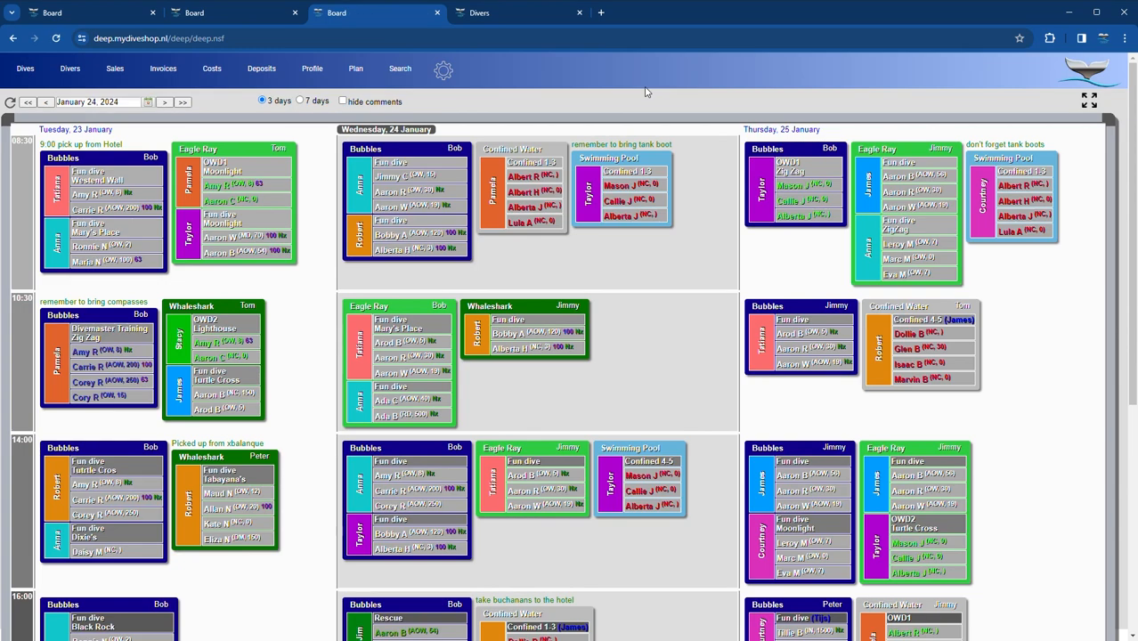